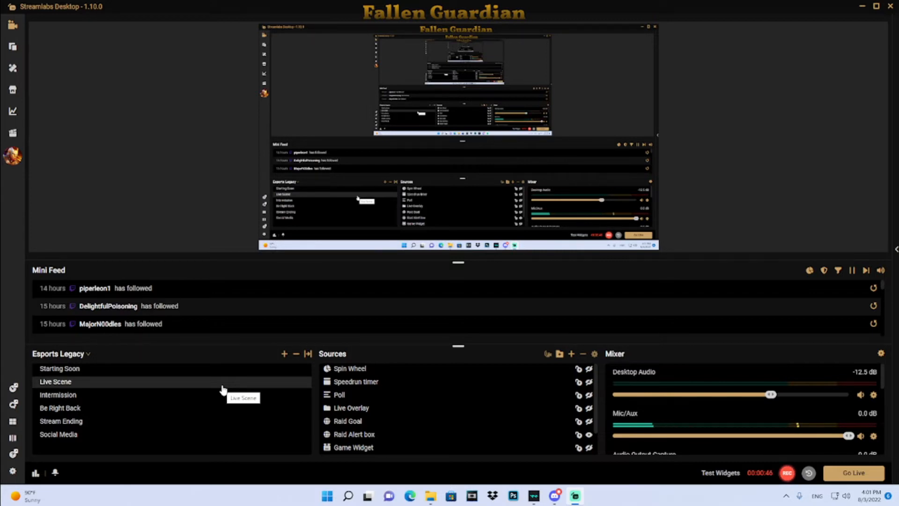
- Examine the scene collection list and the Live Scene's context menu options
{"action": "left_click", "coordinate": [89, 354]}
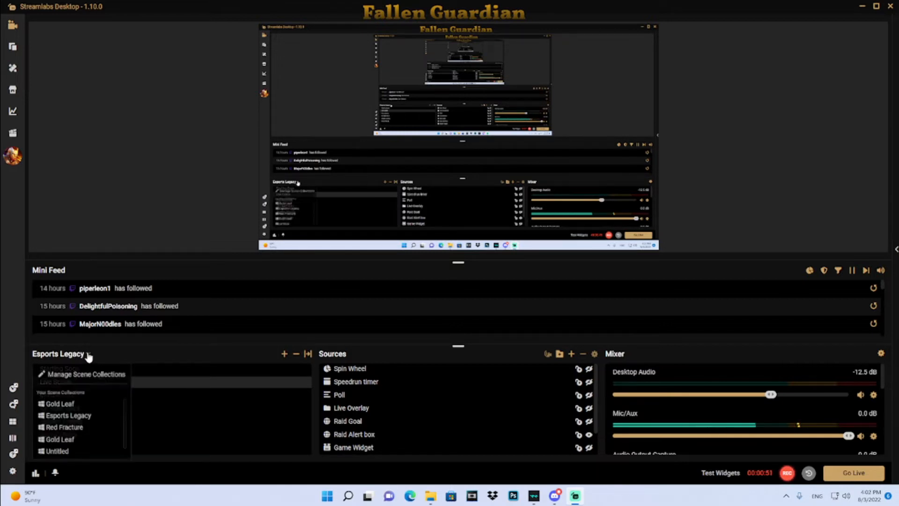
{"action": "left_click", "coordinate": [170, 355]}
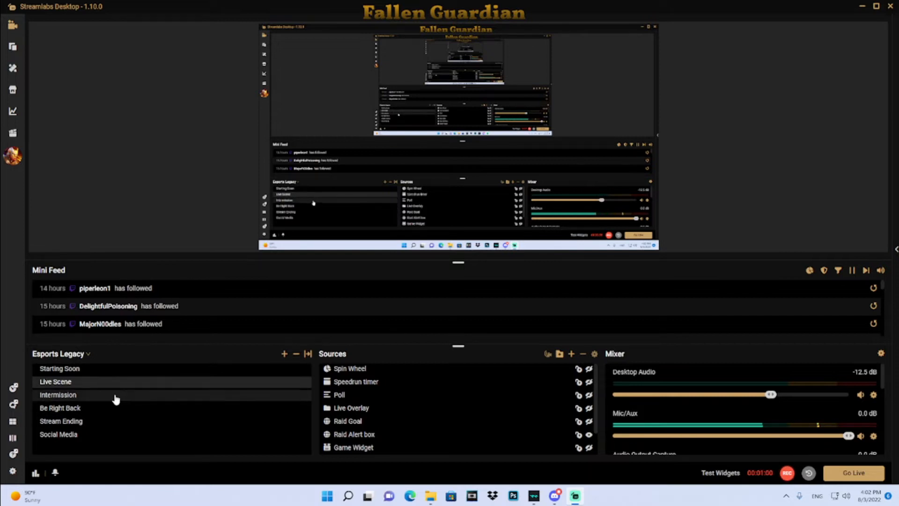
{"action": "right_click", "coordinate": [86, 385]}
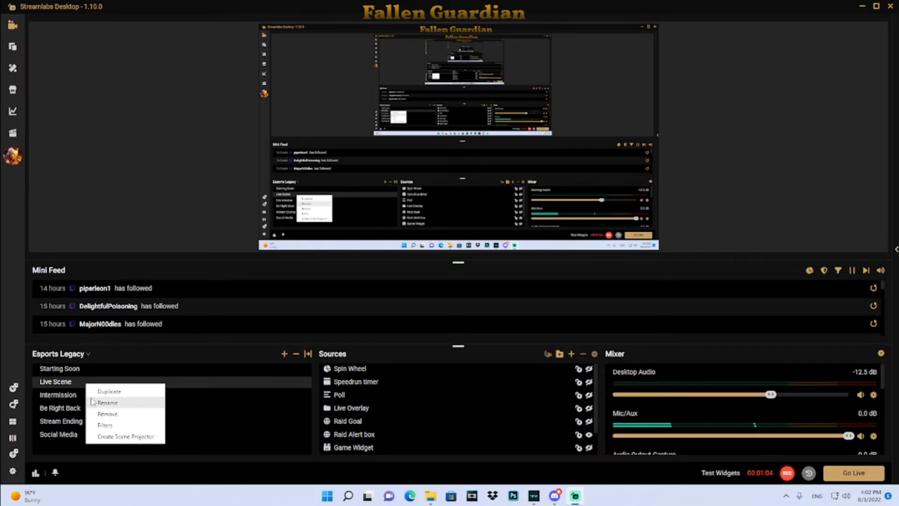
{"action": "left_click", "coordinate": [67, 223]}
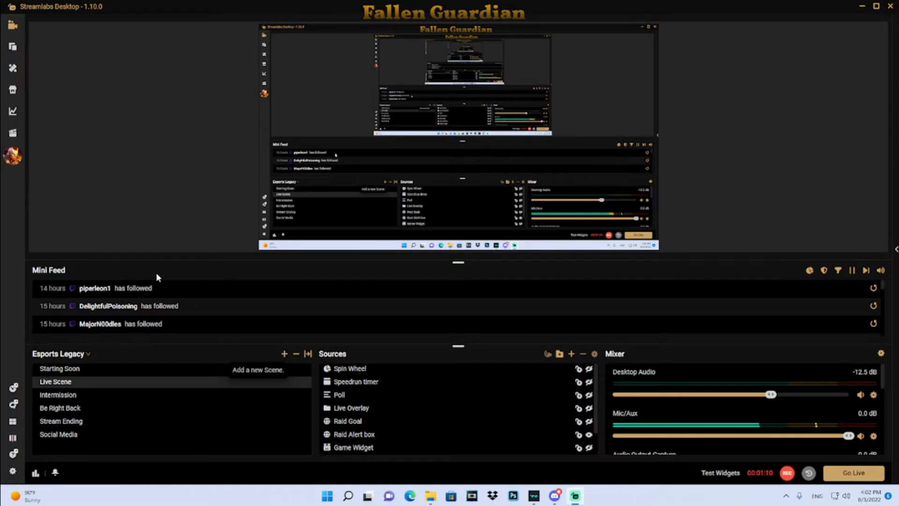
- Browse the scene themes library of stream overlays
{"action": "left_click", "coordinate": [14, 69]}
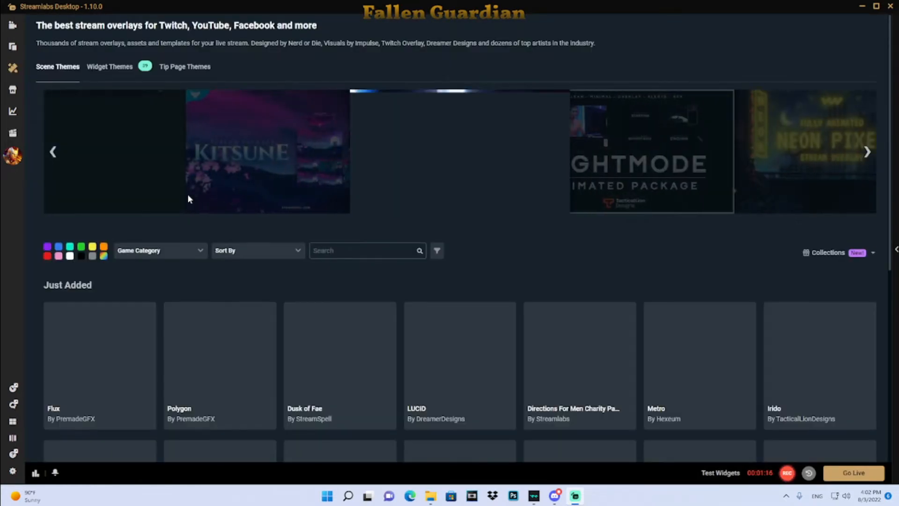
{"action": "scroll", "coordinate": [515, 356], "scroll_direction": "down", "scroll_amount": 4}
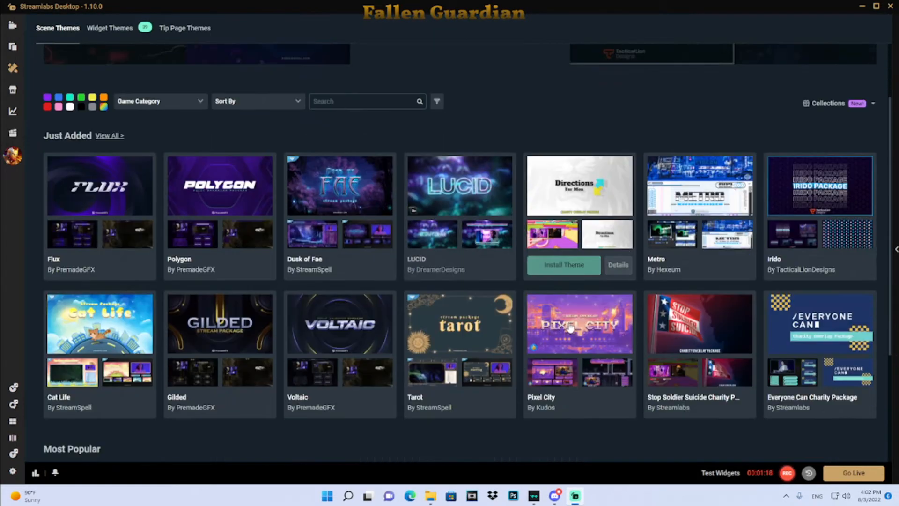
{"action": "scroll", "coordinate": [571, 328], "scroll_direction": "down", "scroll_amount": 3}
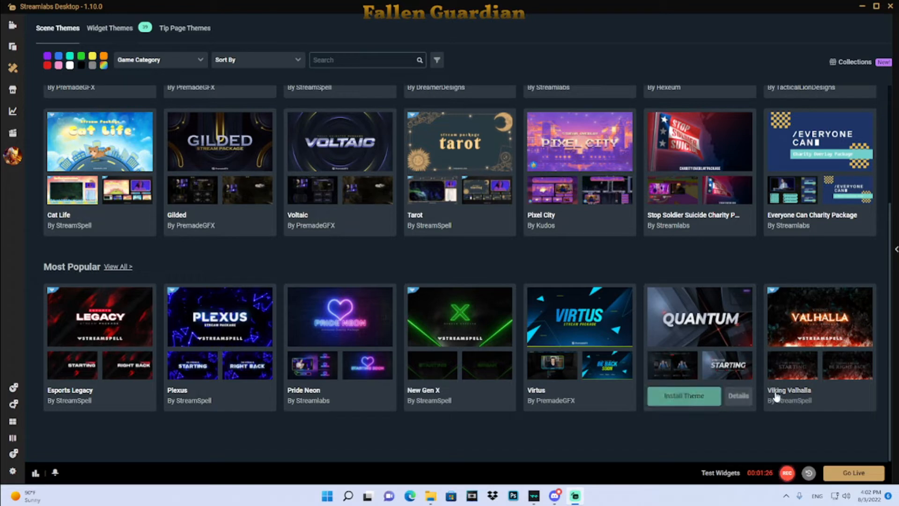
{"action": "scroll", "coordinate": [484, 322], "scroll_direction": "up", "scroll_amount": 3}
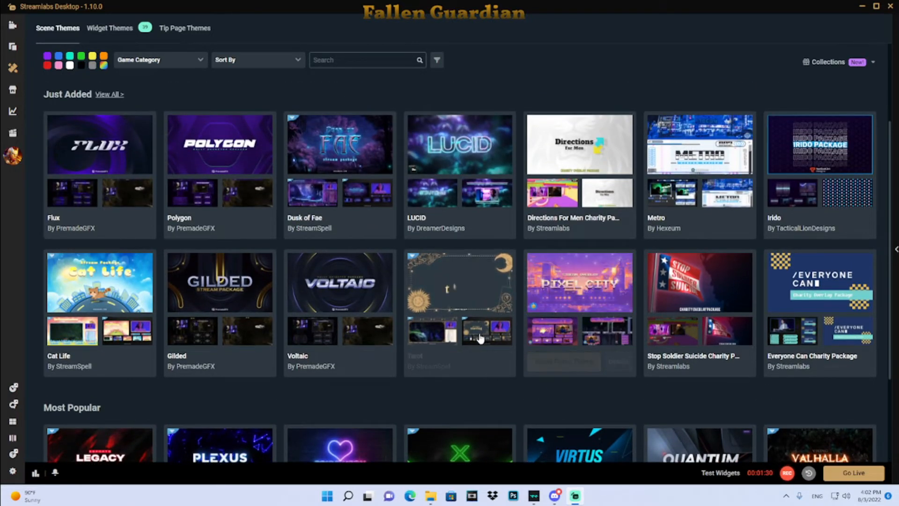
{"action": "mouse_move", "coordinate": [473, 316]}
{"action": "mouse_move", "coordinate": [214, 303]}
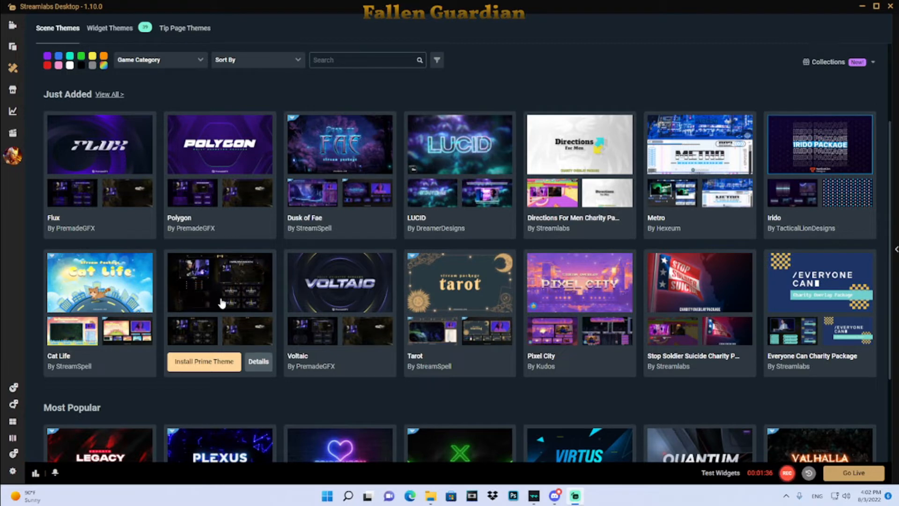
- Browse the Alert Box Library of widget themes
{"action": "left_click", "coordinate": [13, 46]}
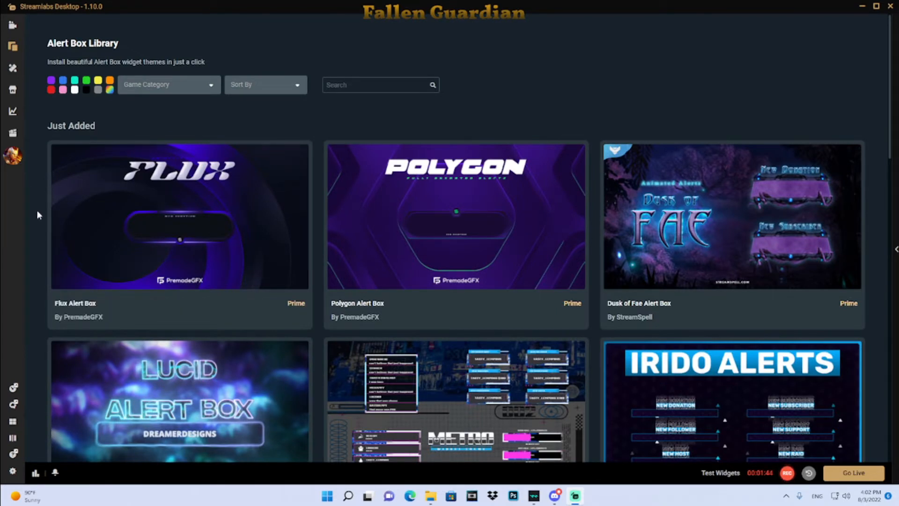
{"action": "scroll", "coordinate": [37, 210], "scroll_direction": "down", "scroll_amount": 1}
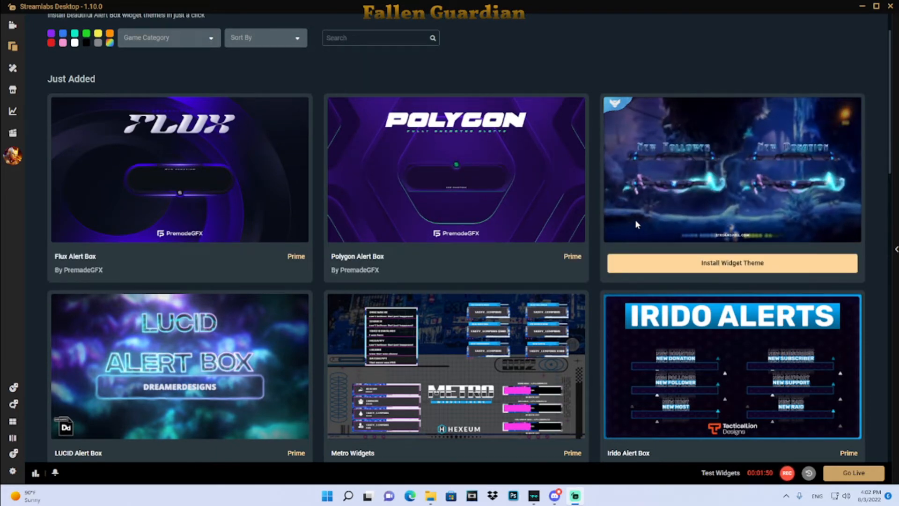
{"action": "scroll", "coordinate": [635, 220], "scroll_direction": "down", "scroll_amount": 2}
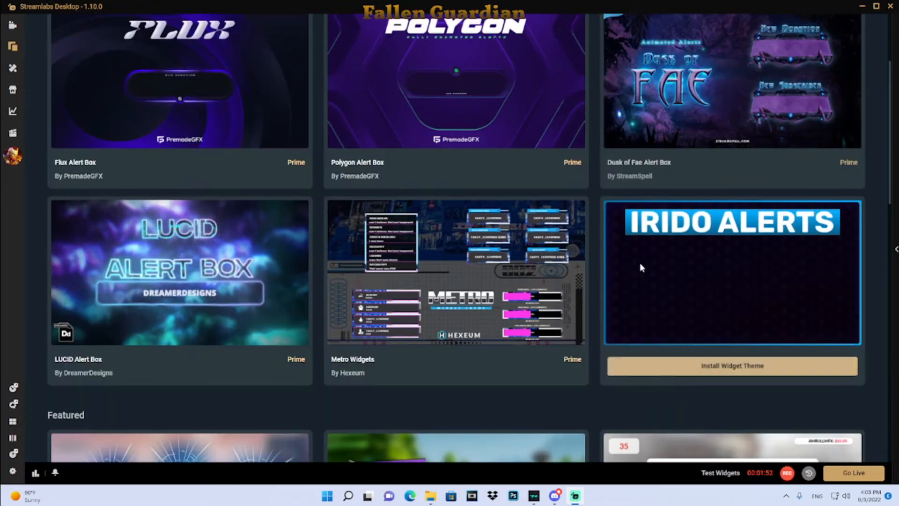
{"action": "scroll", "coordinate": [494, 271], "scroll_direction": "down", "scroll_amount": 1}
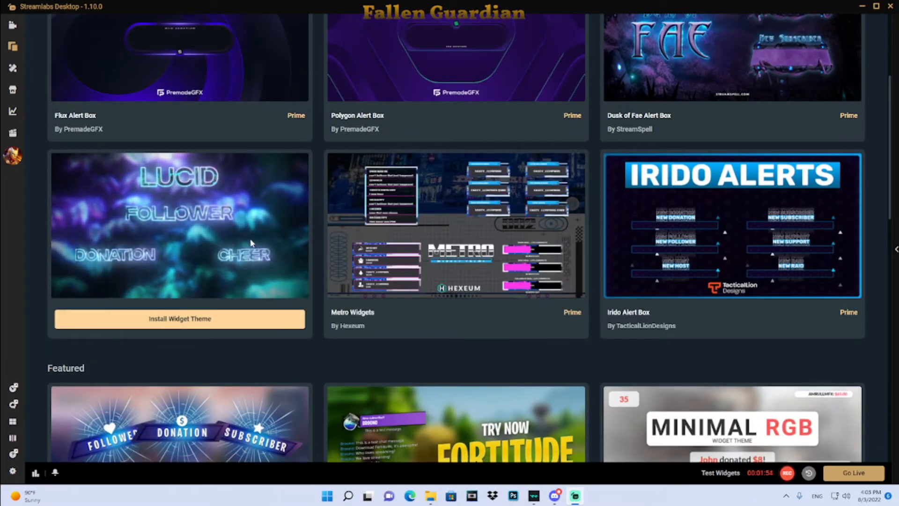
{"action": "scroll", "coordinate": [250, 246], "scroll_direction": "down", "scroll_amount": 3}
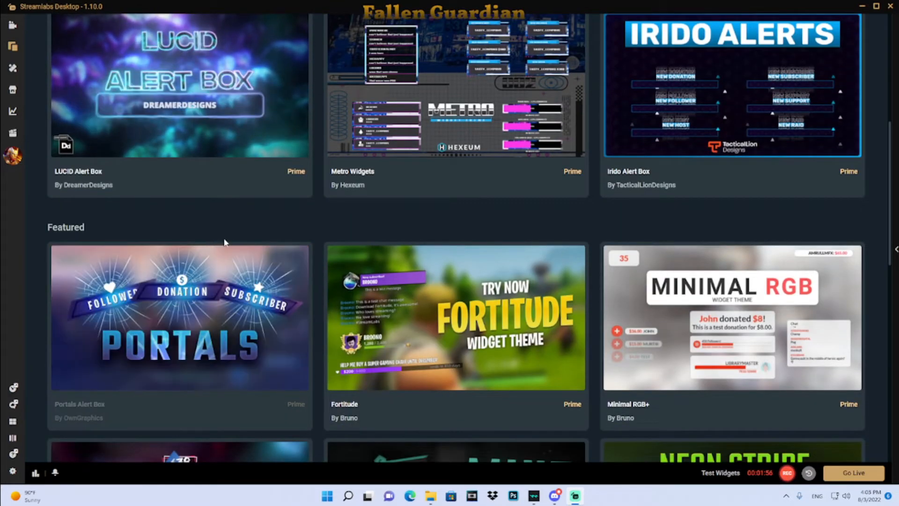
{"action": "scroll", "coordinate": [325, 239], "scroll_direction": "up", "scroll_amount": 7}
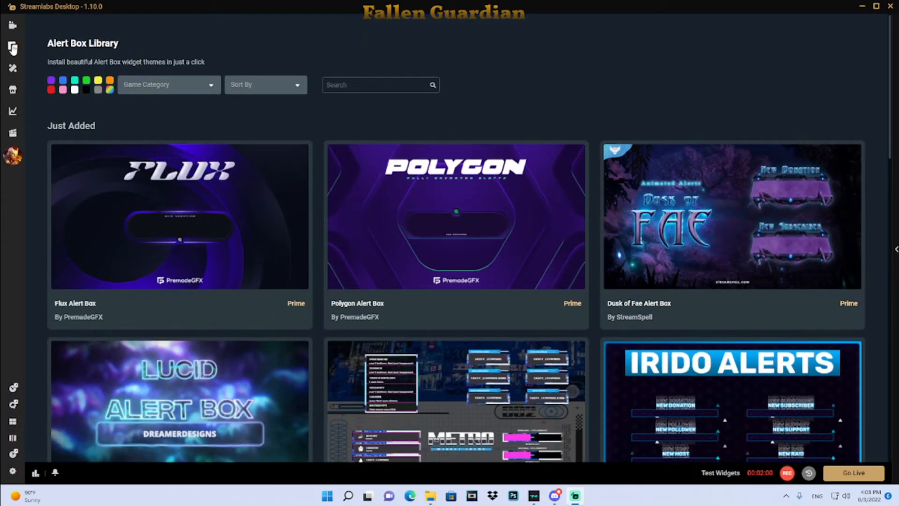
- Browse the app store listing of stream apps
{"action": "left_click", "coordinate": [12, 96]}
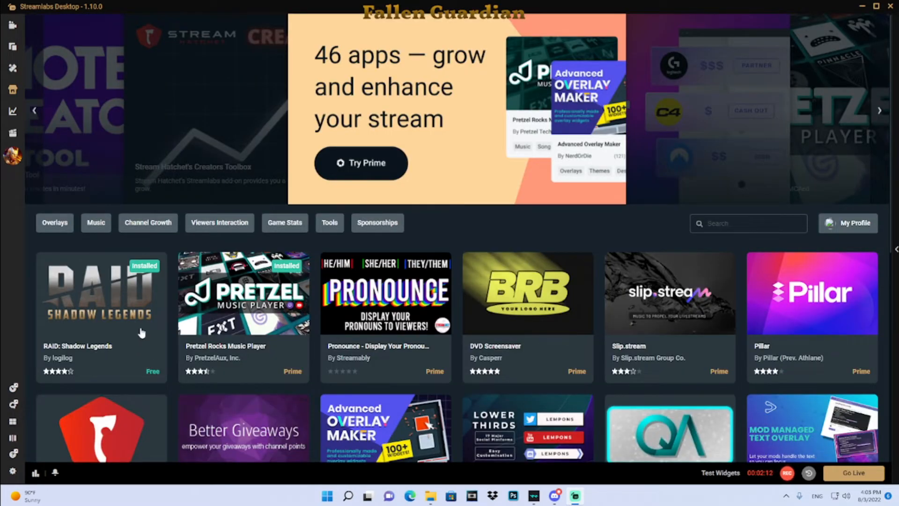
{"action": "scroll", "coordinate": [154, 327], "scroll_direction": "down", "scroll_amount": 1}
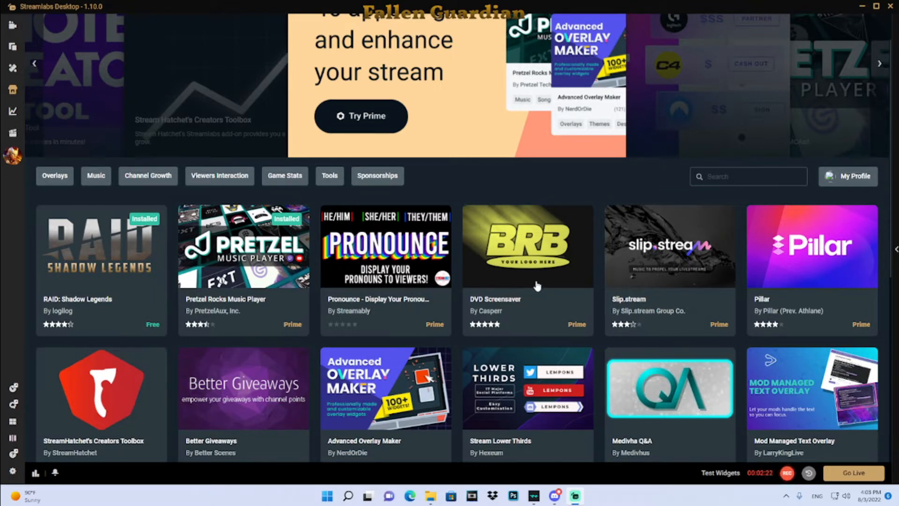
{"action": "scroll", "coordinate": [626, 287], "scroll_direction": "down", "scroll_amount": 5}
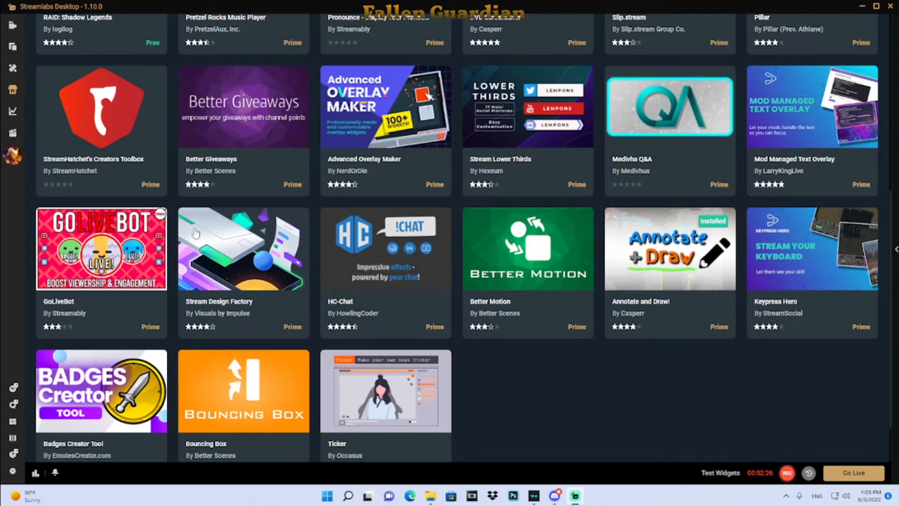
{"action": "scroll", "coordinate": [196, 234], "scroll_direction": "up", "scroll_amount": 2}
{"action": "scroll", "coordinate": [196, 234], "scroll_direction": "up", "scroll_amount": 2}
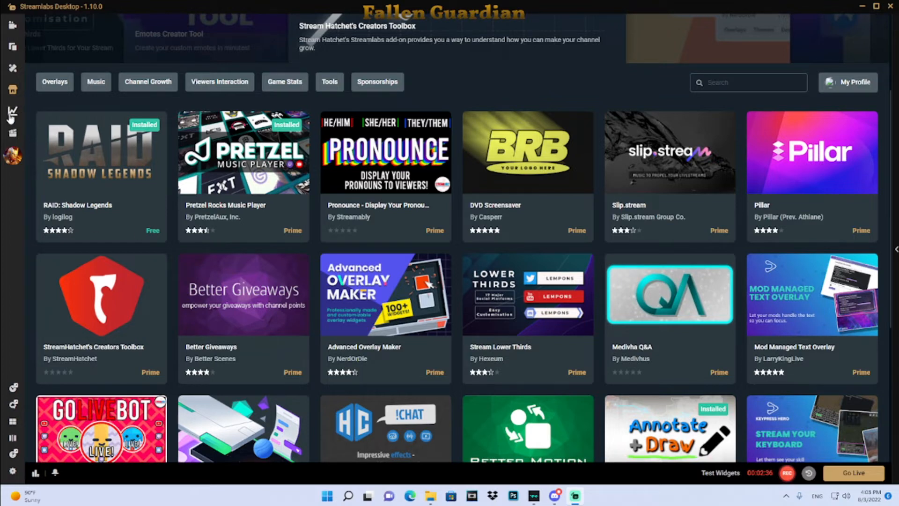
- View the Growth goals page and the Highlighter page, then return to the editor
{"action": "left_click", "coordinate": [13, 133]}
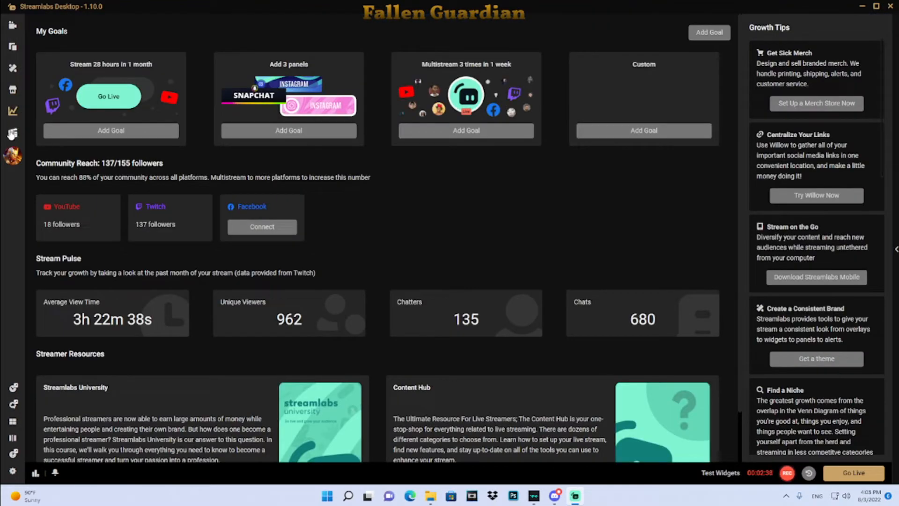
{"action": "left_click", "coordinate": [12, 134]}
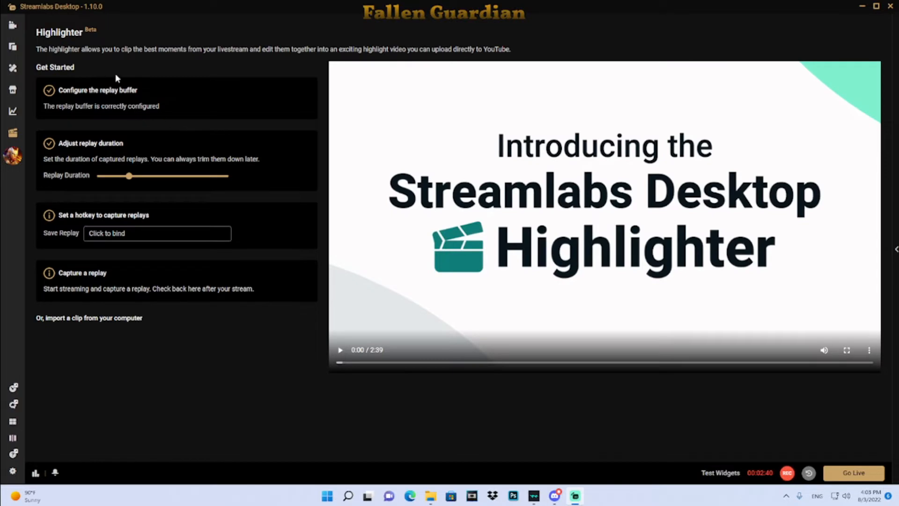
{"action": "left_click", "coordinate": [10, 27]}
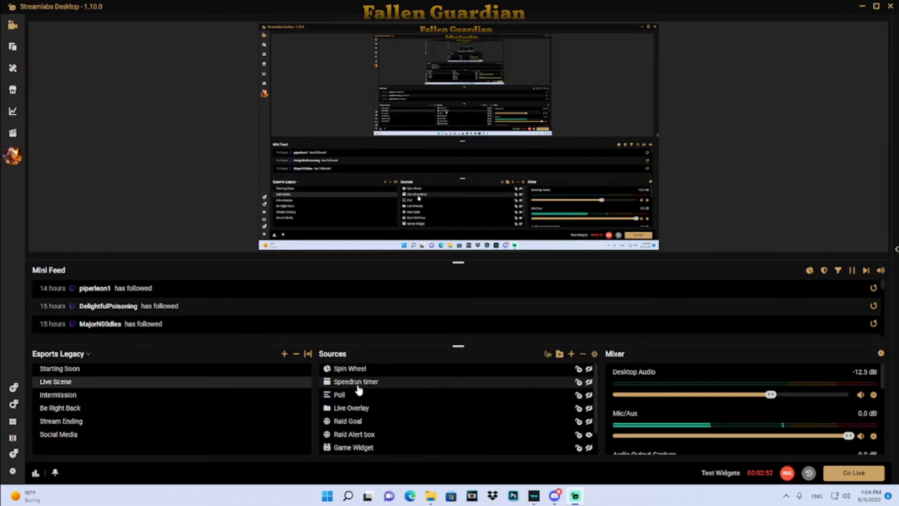
- Open the Display Capture source's properties in the Displays folder and close them
{"action": "scroll", "coordinate": [397, 385], "scroll_direction": "down", "scroll_amount": 1}
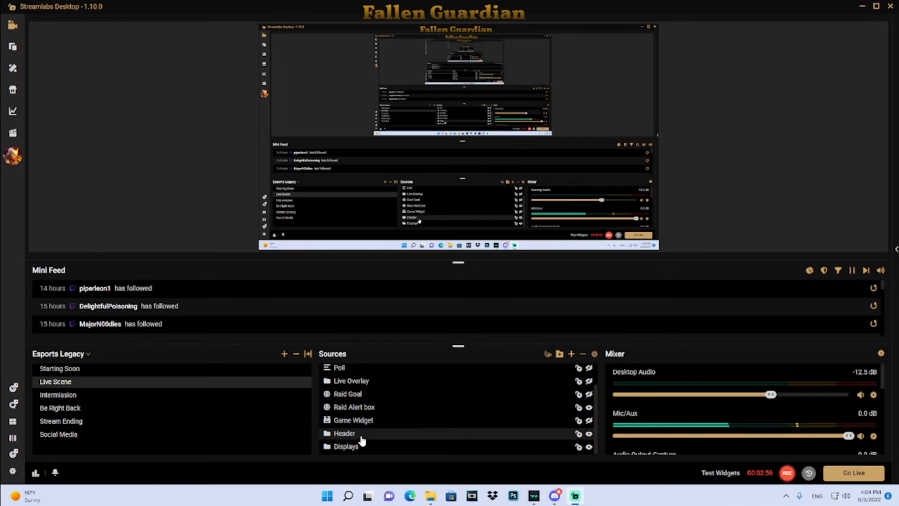
{"action": "scroll", "coordinate": [387, 385], "scroll_direction": "up", "scroll_amount": 1}
{"action": "scroll", "coordinate": [387, 386], "scroll_direction": "up", "scroll_amount": 1}
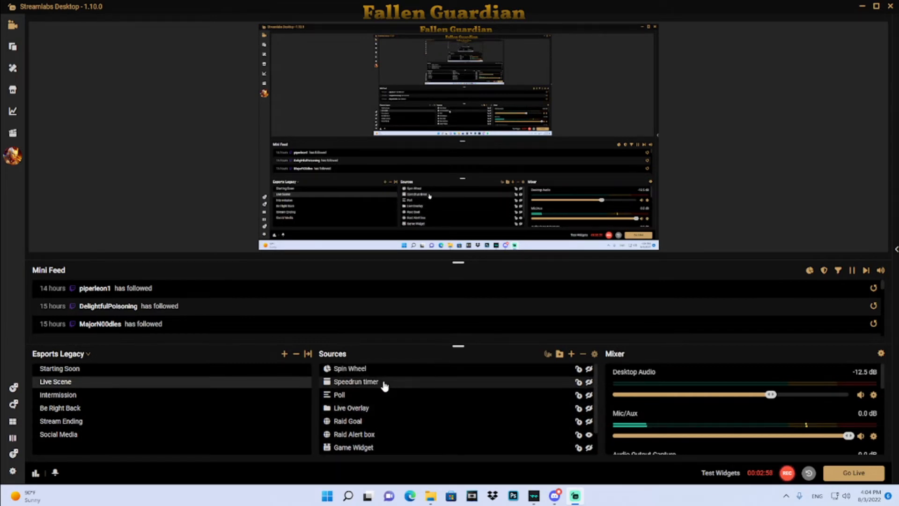
{"action": "scroll", "coordinate": [389, 389], "scroll_direction": "down", "scroll_amount": 1}
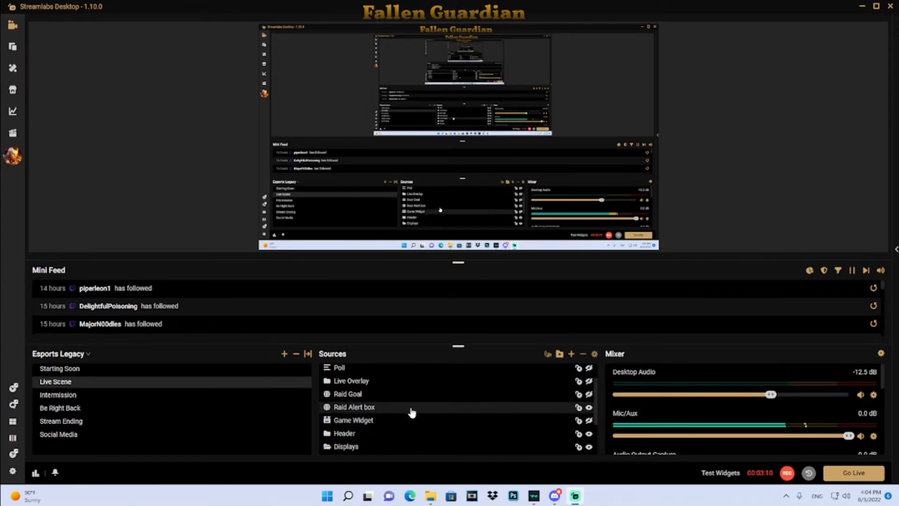
{"action": "scroll", "coordinate": [411, 413], "scroll_direction": "down", "scroll_amount": 2}
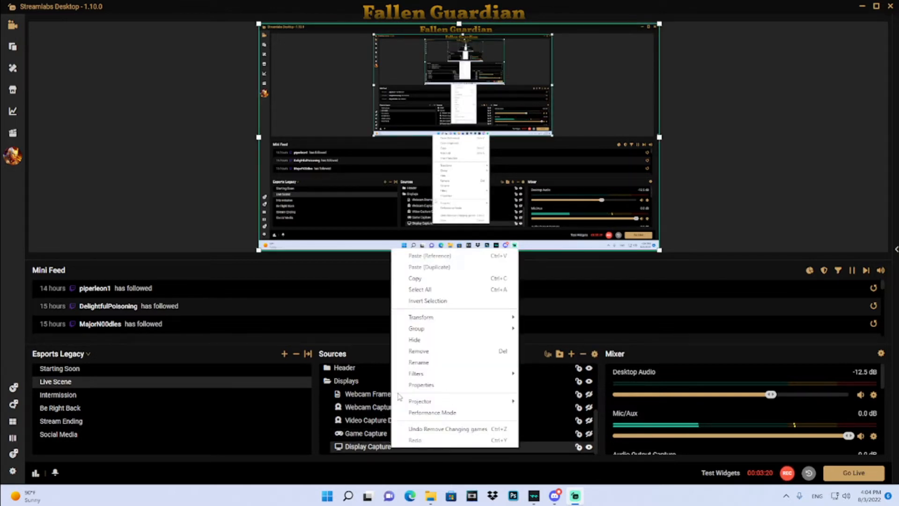
{"action": "left_click", "coordinate": [359, 445]}
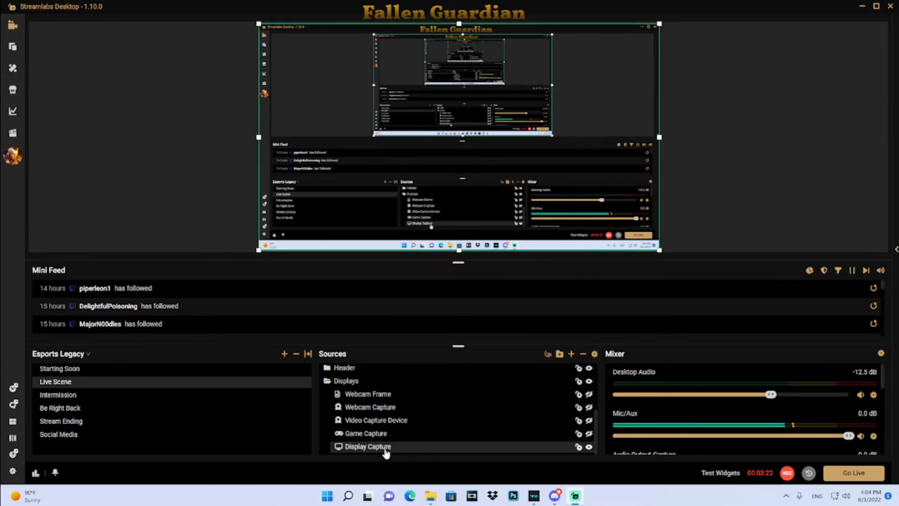
{"action": "right_click", "coordinate": [407, 451]}
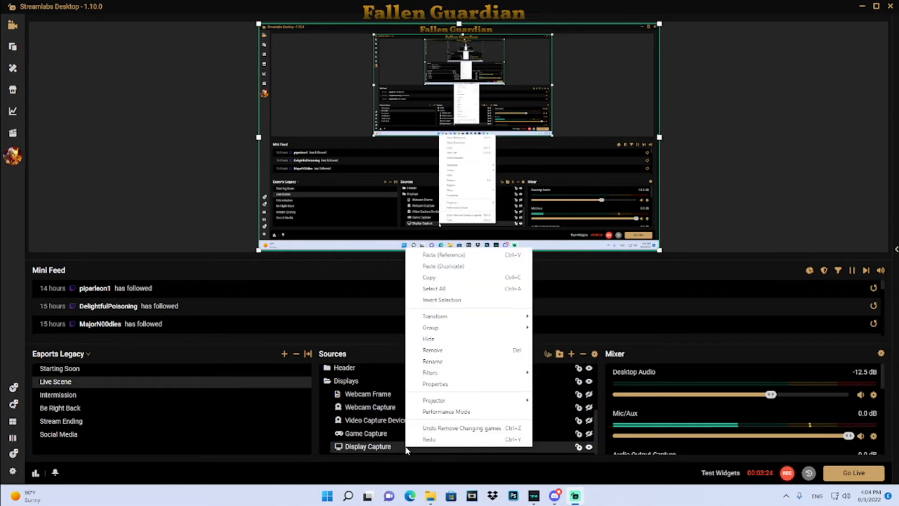
{"action": "left_click", "coordinate": [438, 383]}
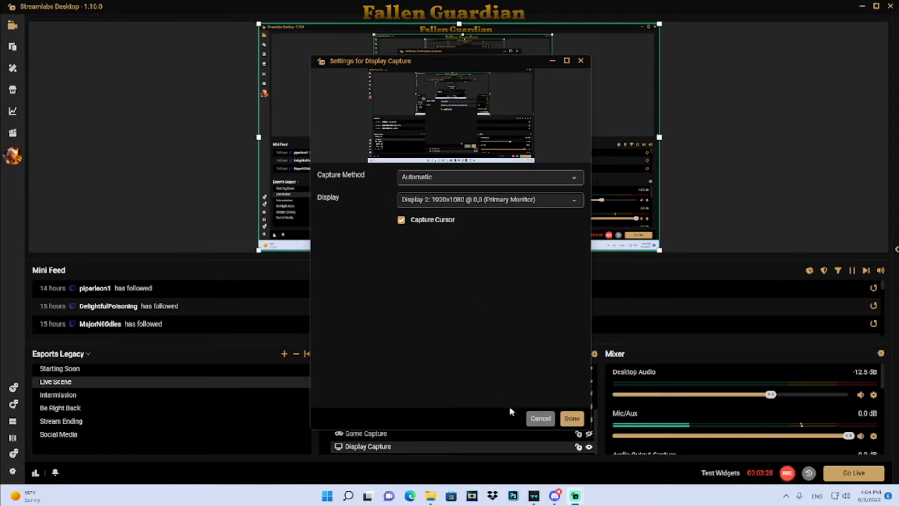
{"action": "left_click", "coordinate": [570, 423]}
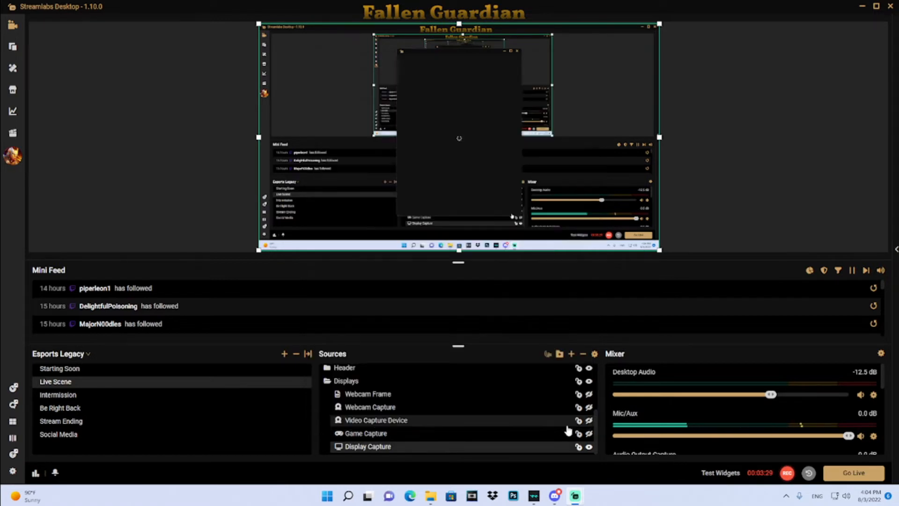
- Open the Video Capture Device properties, review the device list keeping Game Capture HD60 S, and close
{"action": "right_click", "coordinate": [384, 420]}
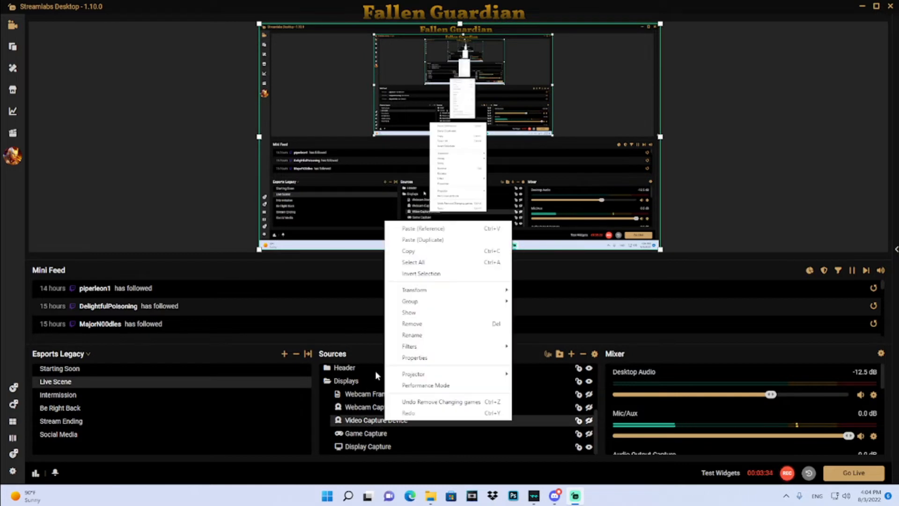
{"action": "left_click", "coordinate": [413, 360]}
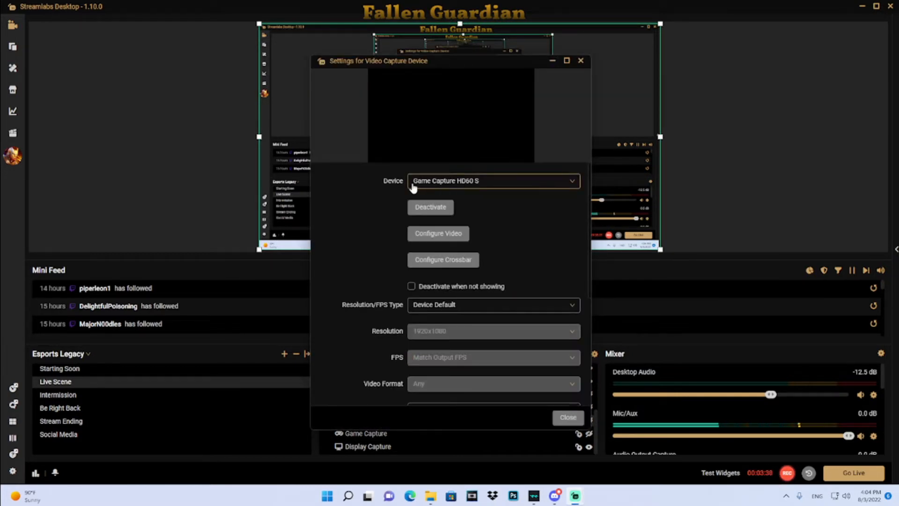
{"action": "left_click", "coordinate": [486, 187]}
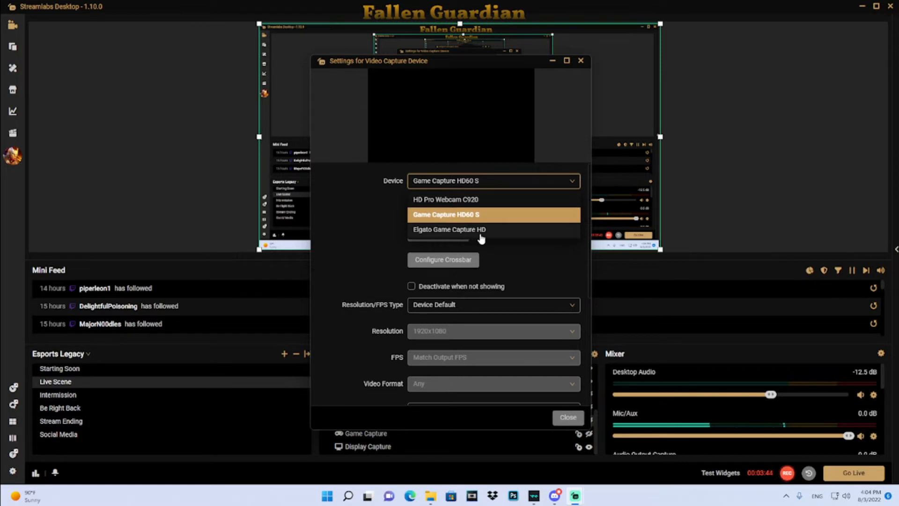
{"action": "left_click", "coordinate": [522, 254]}
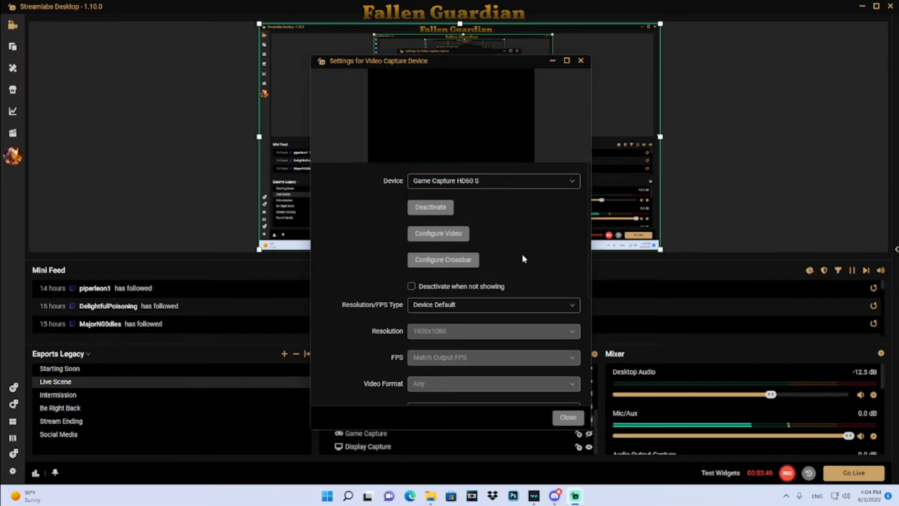
{"action": "left_click", "coordinate": [567, 421]}
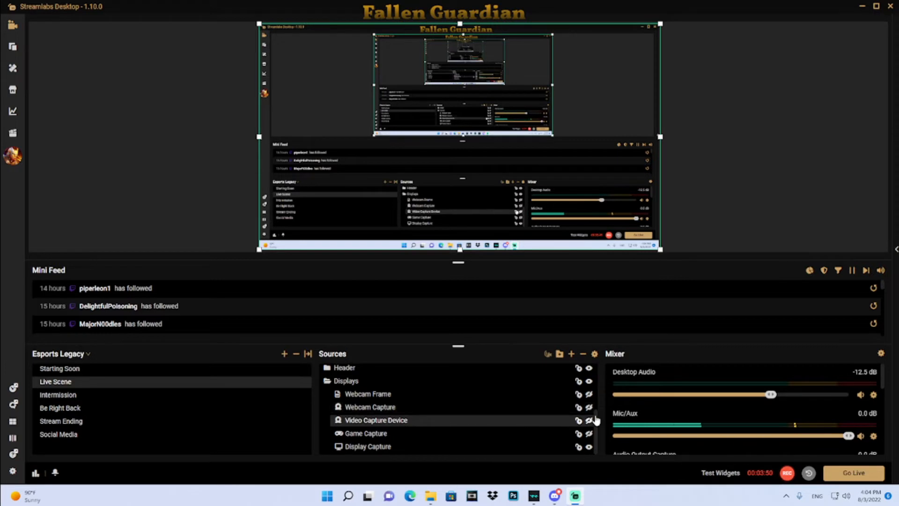
- Collapse the Displays folder in the Sources list and deselect the source in the preview
{"action": "scroll", "coordinate": [496, 406], "scroll_direction": "up", "scroll_amount": 1}
{"action": "scroll", "coordinate": [495, 406], "scroll_direction": "up", "scroll_amount": 3}
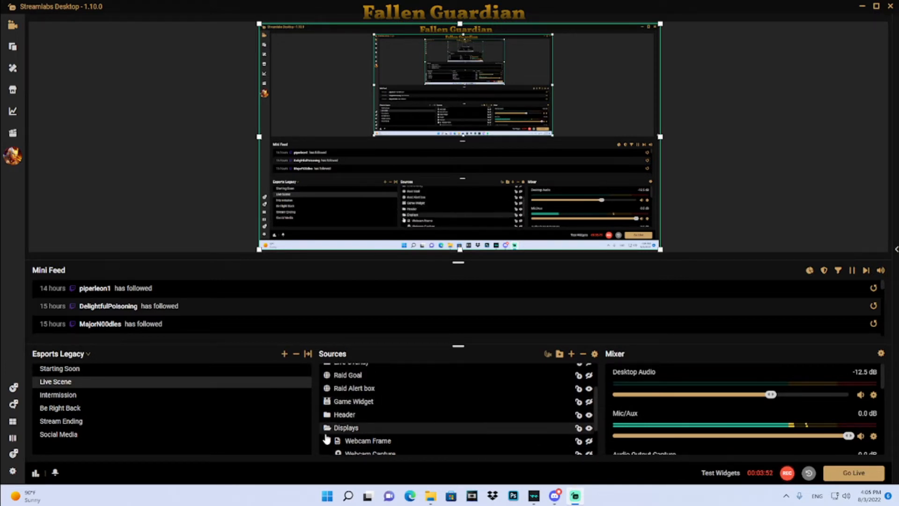
{"action": "left_click", "coordinate": [328, 428]}
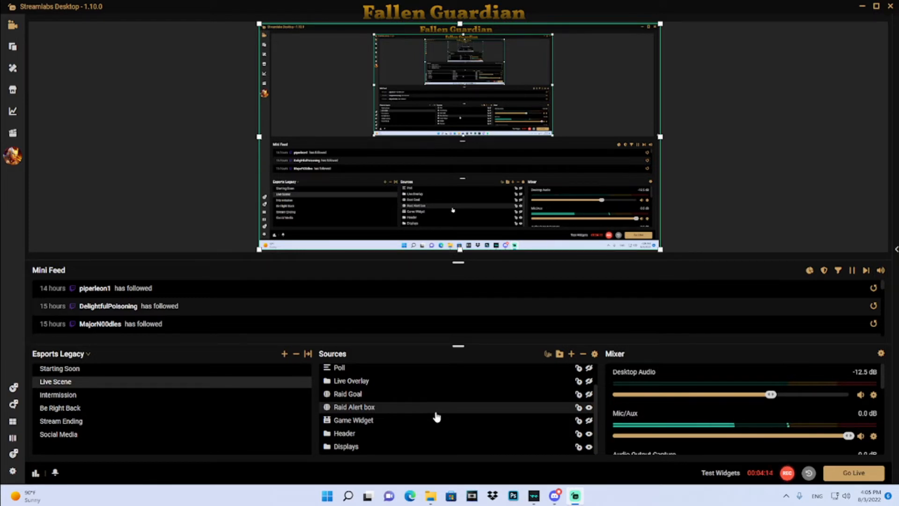
{"action": "left_click", "coordinate": [184, 163]}
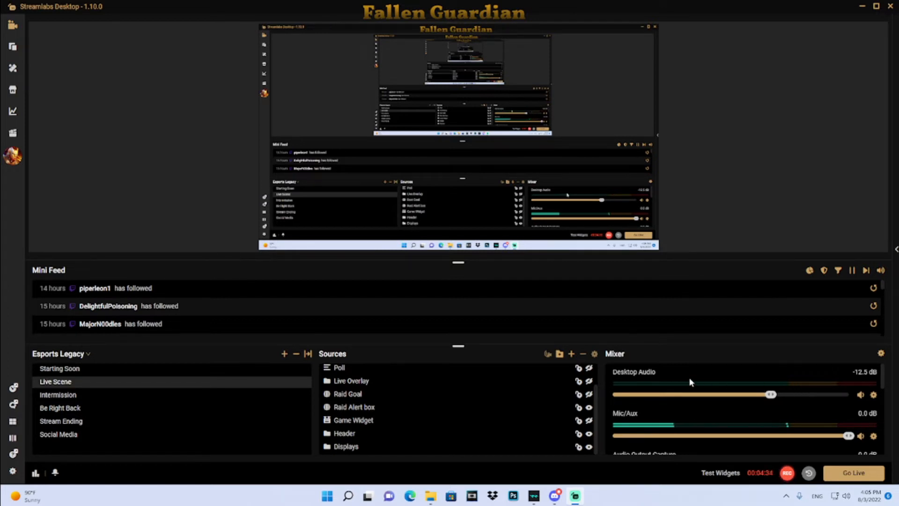
- Scroll through the Mixer to review each audio source's volume slider
{"action": "scroll", "coordinate": [703, 383], "scroll_direction": "down", "scroll_amount": 1}
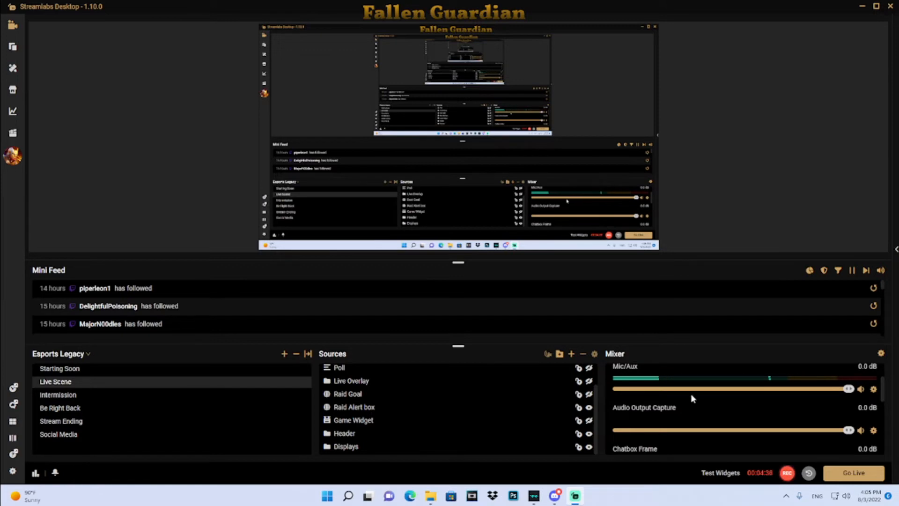
{"action": "scroll", "coordinate": [690, 398], "scroll_direction": "down", "scroll_amount": 1}
{"action": "scroll", "coordinate": [677, 417], "scroll_direction": "up", "scroll_amount": 1}
{"action": "scroll", "coordinate": [712, 416], "scroll_direction": "down", "scroll_amount": 1}
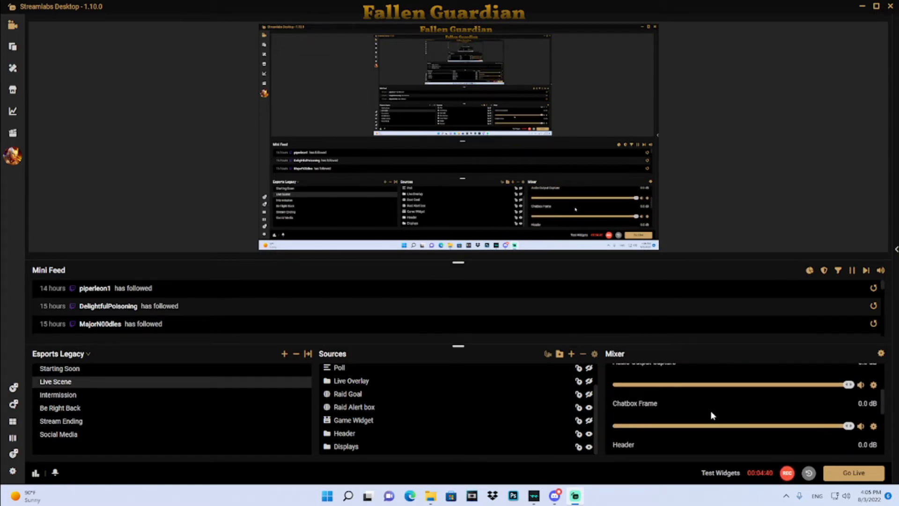
{"action": "scroll", "coordinate": [702, 415], "scroll_direction": "down", "scroll_amount": 1}
{"action": "scroll", "coordinate": [700, 415], "scroll_direction": "down", "scroll_amount": 3}
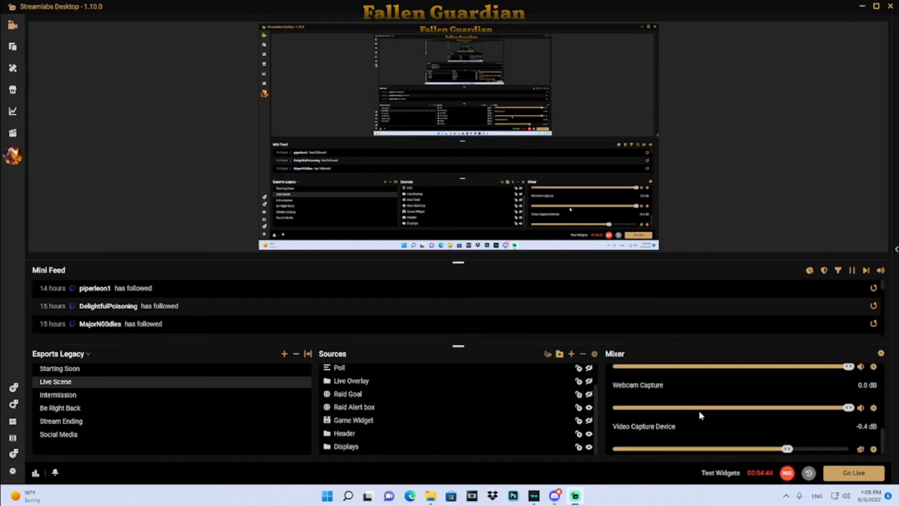
{"action": "scroll", "coordinate": [699, 411], "scroll_direction": "up", "scroll_amount": 1}
{"action": "scroll", "coordinate": [731, 419], "scroll_direction": "up", "scroll_amount": 1}
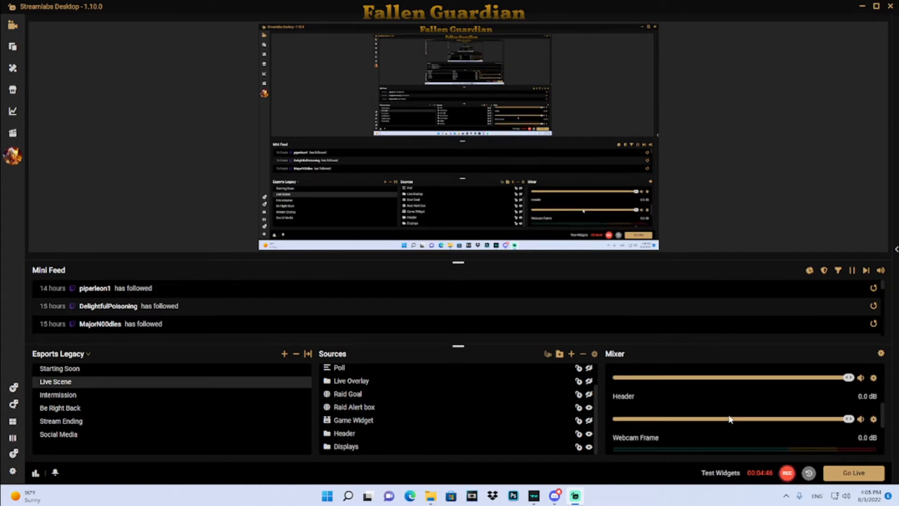
{"action": "scroll", "coordinate": [729, 418], "scroll_direction": "up", "scroll_amount": 1}
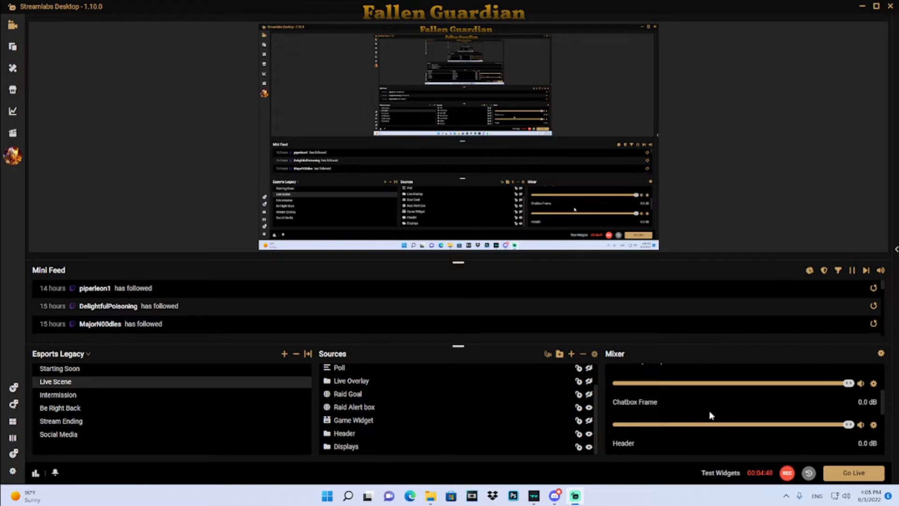
{"action": "scroll", "coordinate": [710, 411], "scroll_direction": "up", "scroll_amount": 2}
{"action": "scroll", "coordinate": [709, 410], "scroll_direction": "down", "scroll_amount": 5}
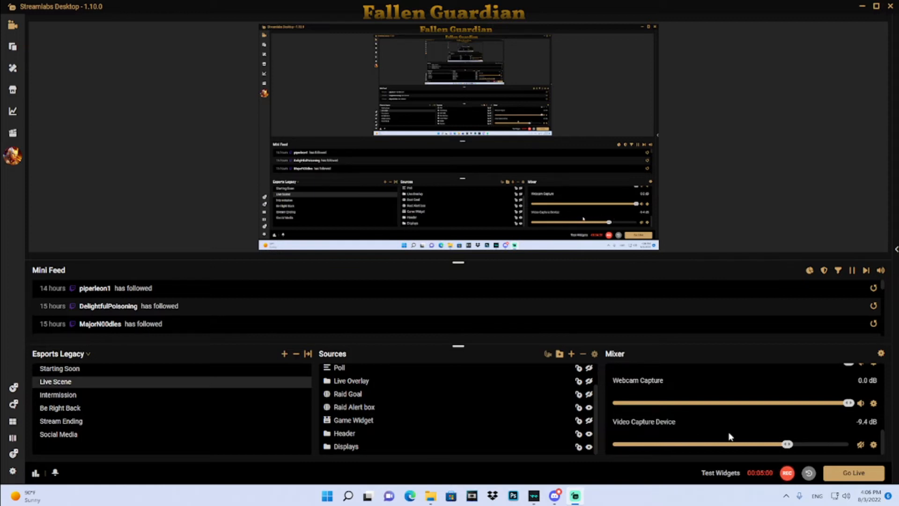
{"action": "scroll", "coordinate": [747, 430], "scroll_direction": "down", "scroll_amount": 5}
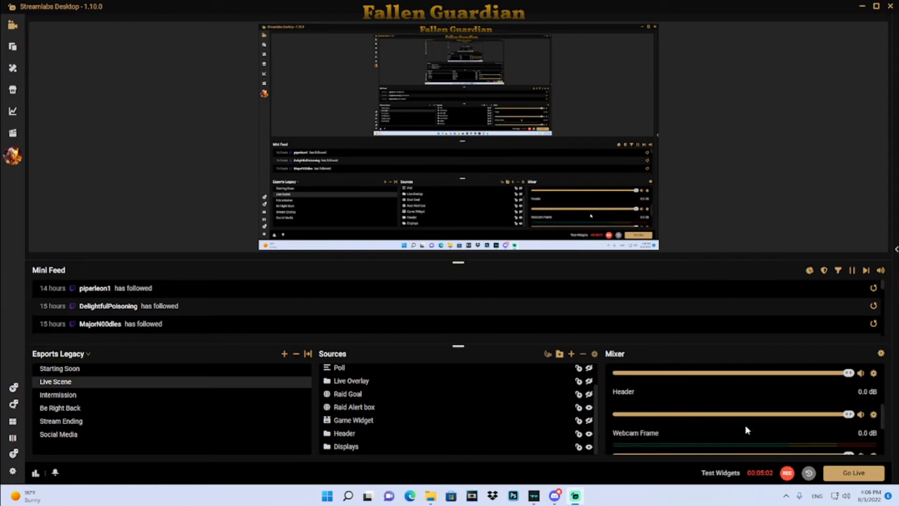
{"action": "scroll", "coordinate": [747, 430], "scroll_direction": "up", "scroll_amount": 3}
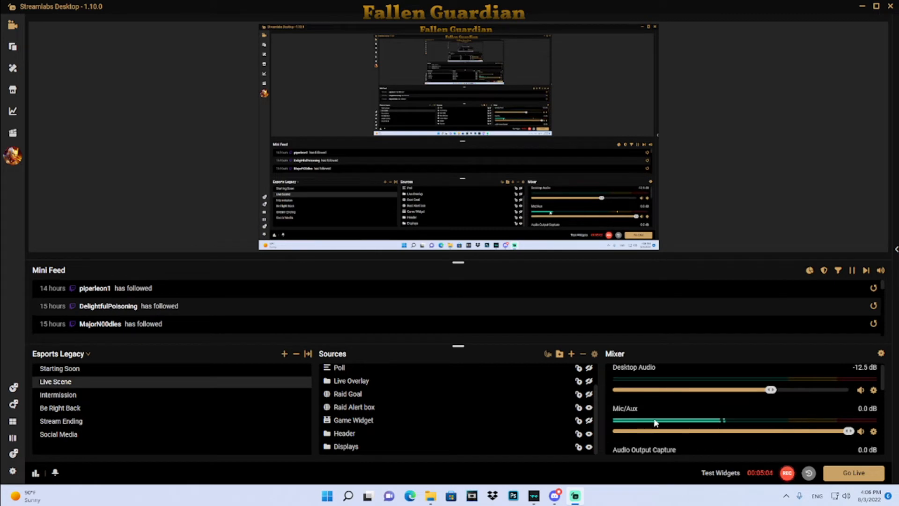
- Open the Mic/Aux source's advanced audio properties and review the Device list, keeping Microphone (Razer Seiren X)
{"action": "left_click", "coordinate": [874, 433]}
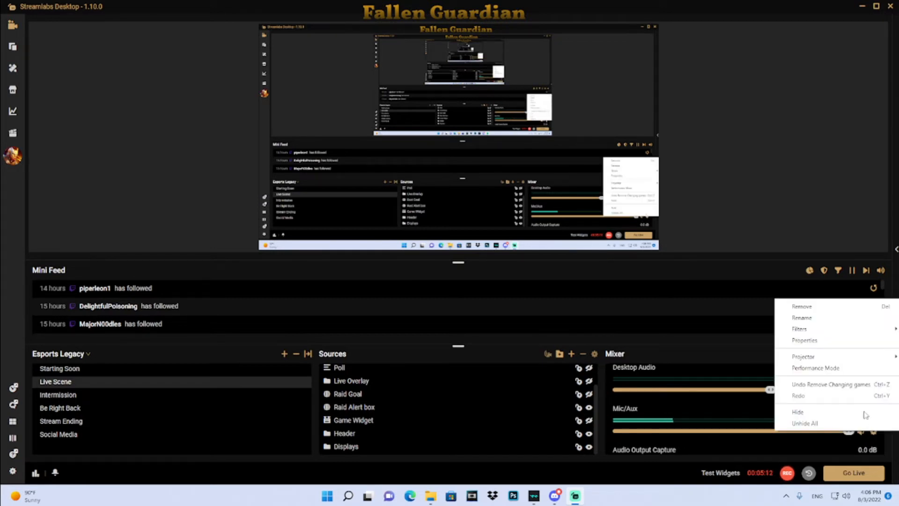
{"action": "left_click", "coordinate": [805, 340]}
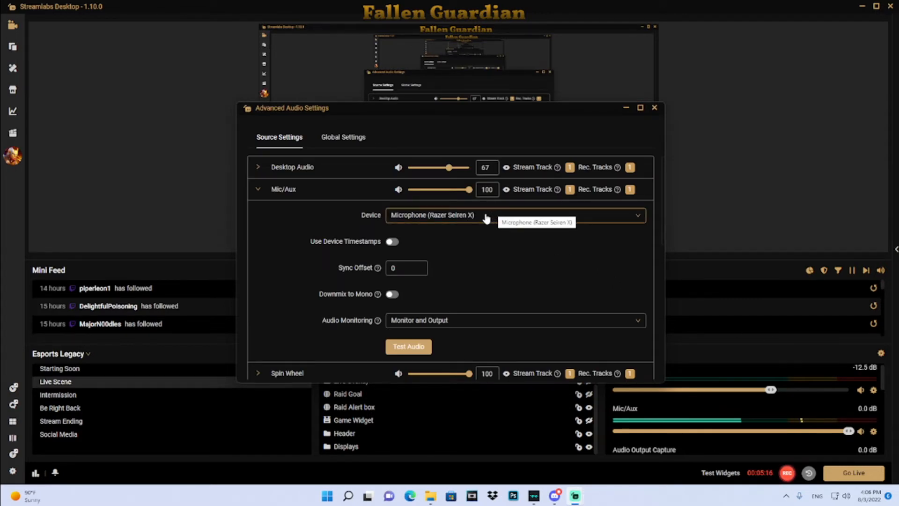
{"action": "right_click", "coordinate": [487, 218]}
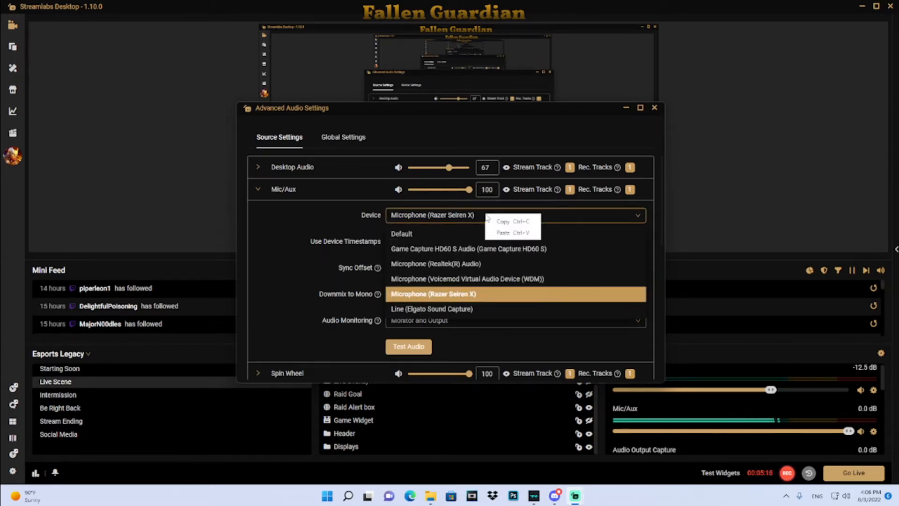
{"action": "left_click", "coordinate": [485, 217]}
{"action": "left_click", "coordinate": [483, 217]}
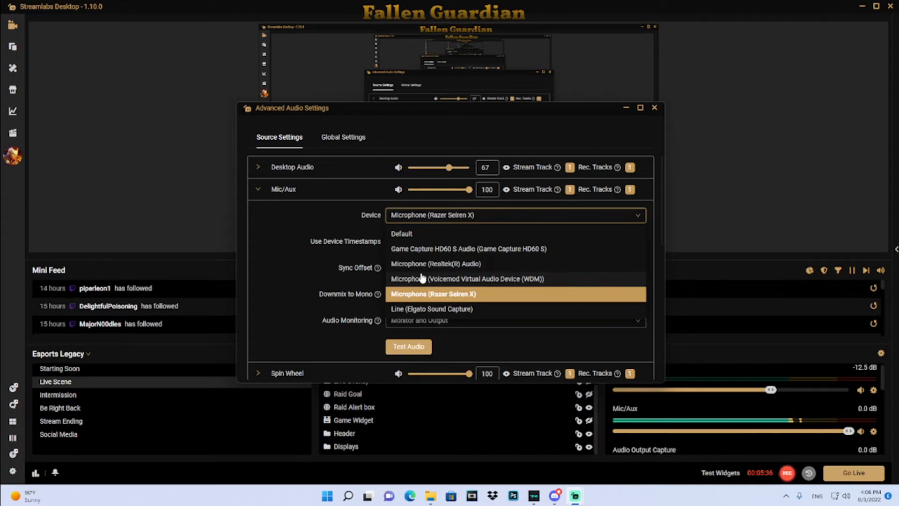
{"action": "left_click", "coordinate": [281, 254]}
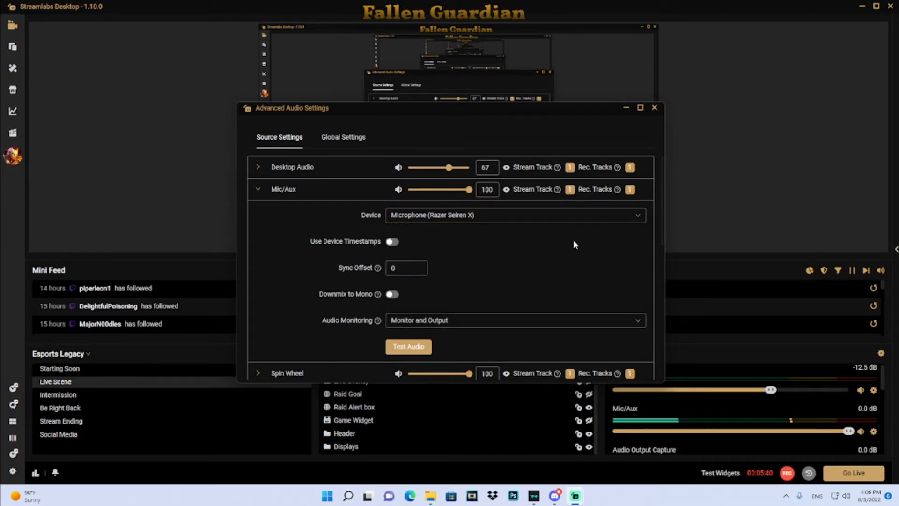
- Review the Mic/Aux Audio Monitoring options, keeping Monitor and Output, and close Advanced Audio Settings
{"action": "scroll", "coordinate": [510, 260], "scroll_direction": "down", "scroll_amount": 2}
{"action": "scroll", "coordinate": [510, 261], "scroll_direction": "up", "scroll_amount": 1}
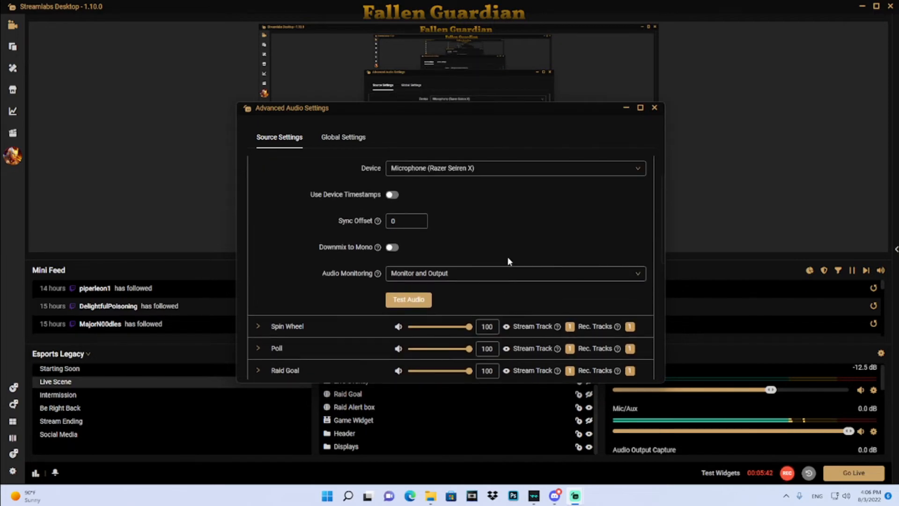
{"action": "scroll", "coordinate": [509, 258], "scroll_direction": "up", "scroll_amount": 1}
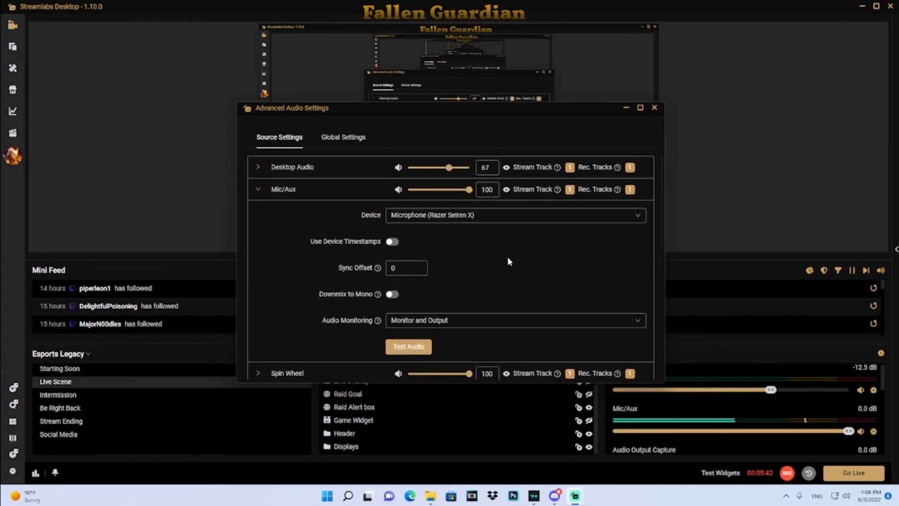
{"action": "left_click", "coordinate": [474, 327]}
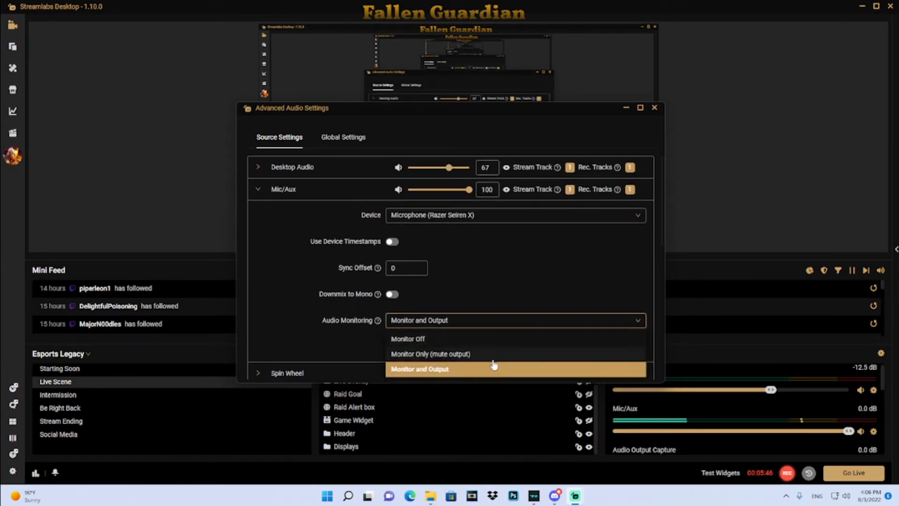
{"action": "left_click", "coordinate": [470, 325]}
{"action": "left_click", "coordinate": [469, 324]}
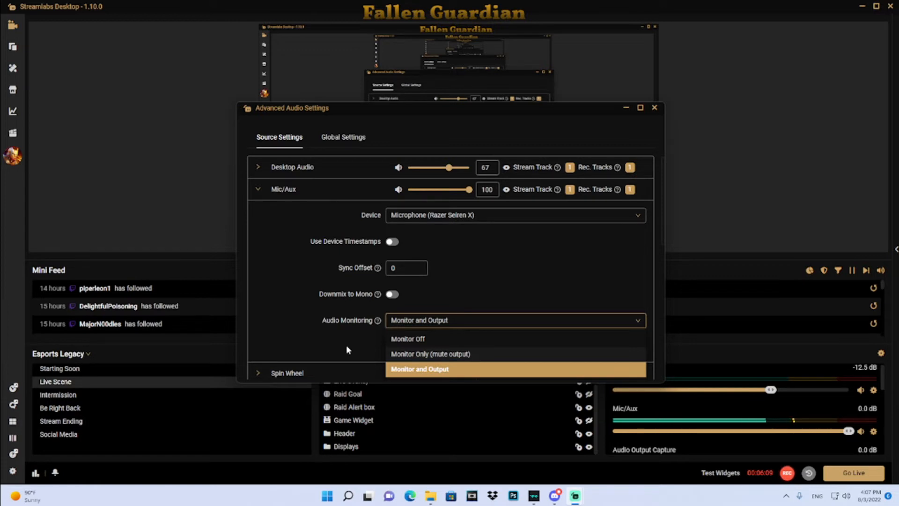
{"action": "left_click", "coordinate": [497, 324]}
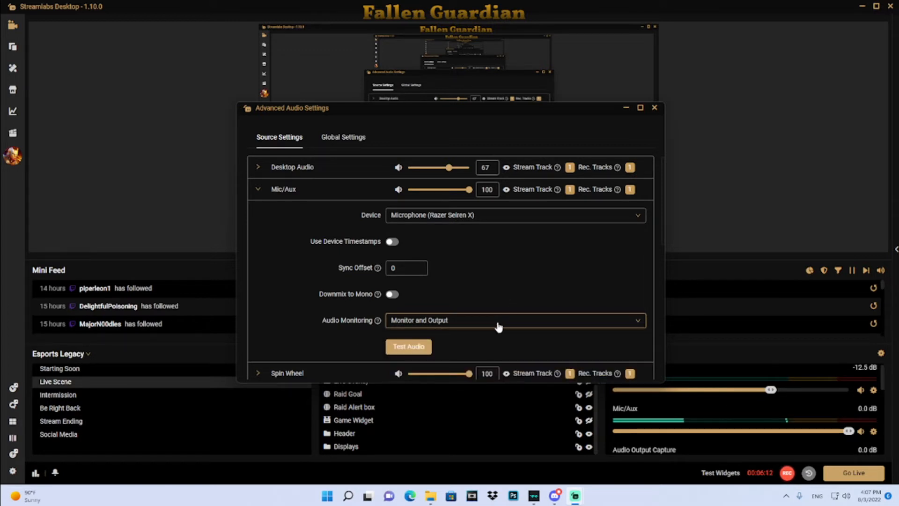
{"action": "left_click", "coordinate": [655, 108]}
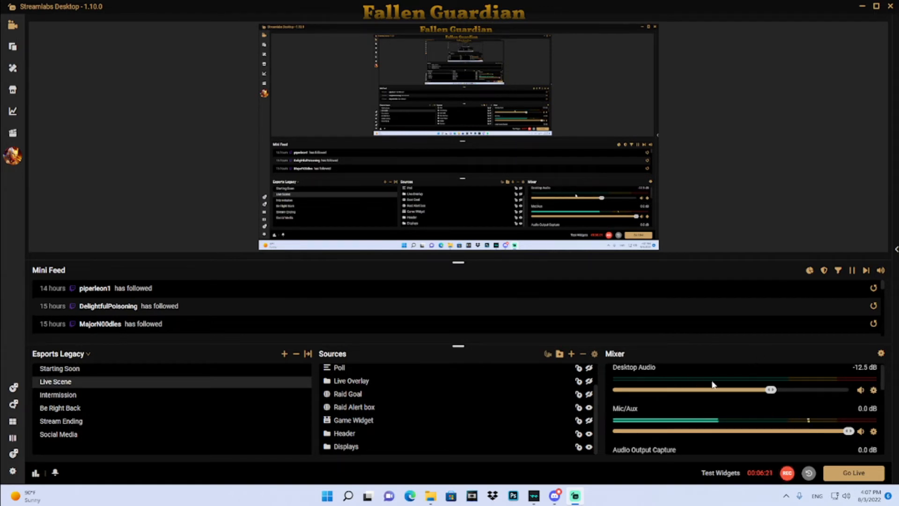
- Open the Desktop Audio source's advanced audio properties and close them
{"action": "left_click", "coordinate": [874, 391]}
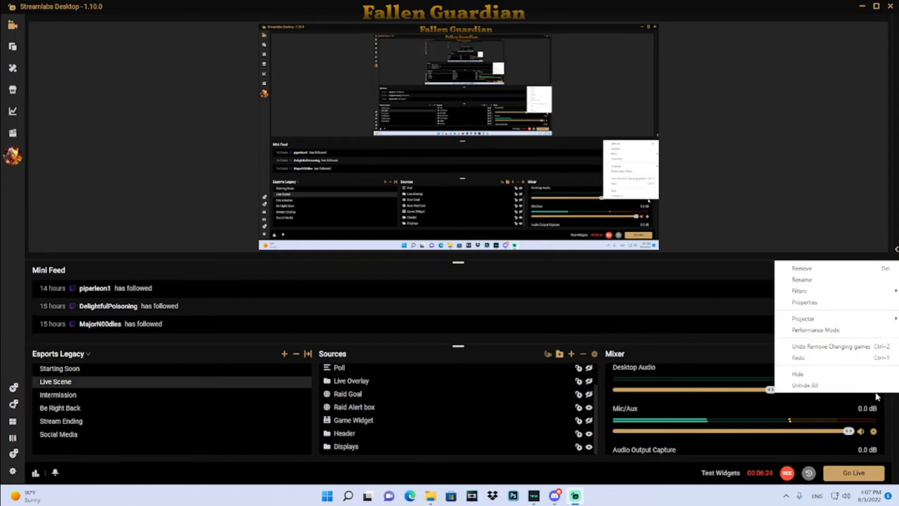
{"action": "left_click", "coordinate": [799, 302]}
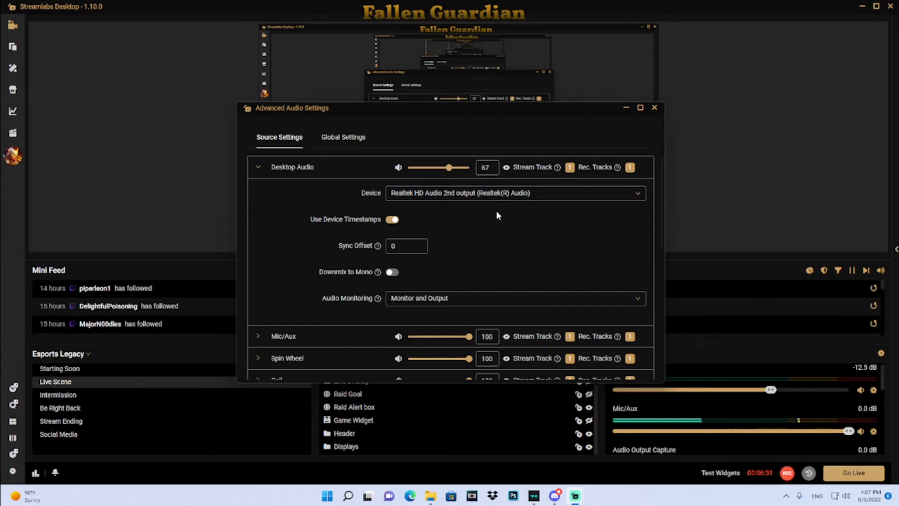
{"action": "left_click", "coordinate": [655, 108]}
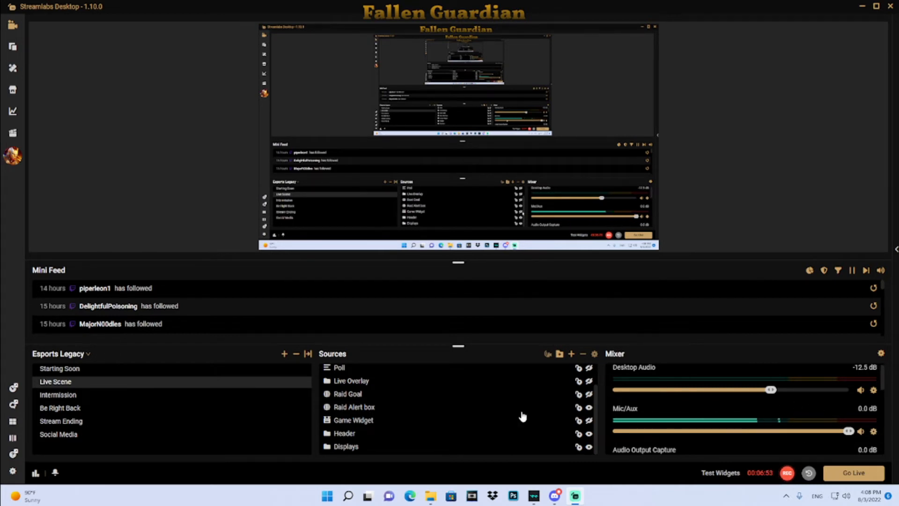
- Open the app Settings and review the General page options
{"action": "left_click", "coordinate": [18, 474]}
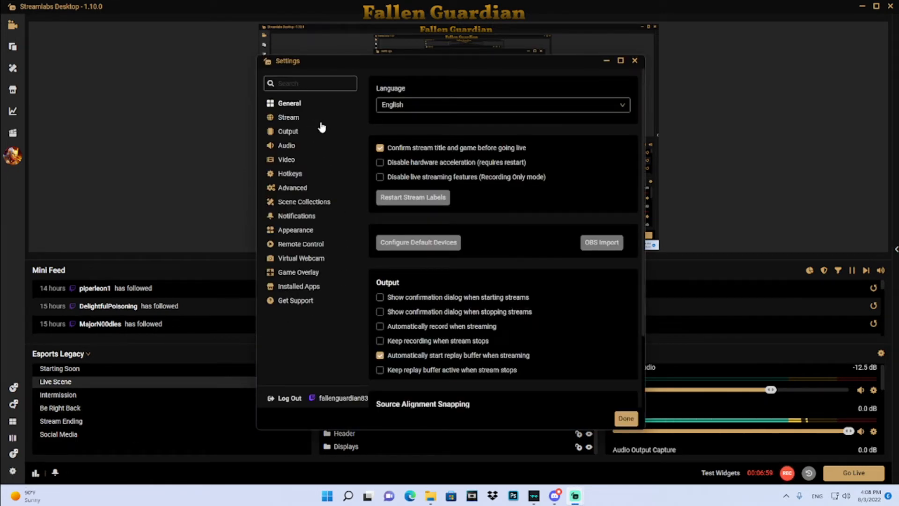
{"action": "scroll", "coordinate": [531, 245], "scroll_direction": "down", "scroll_amount": 2}
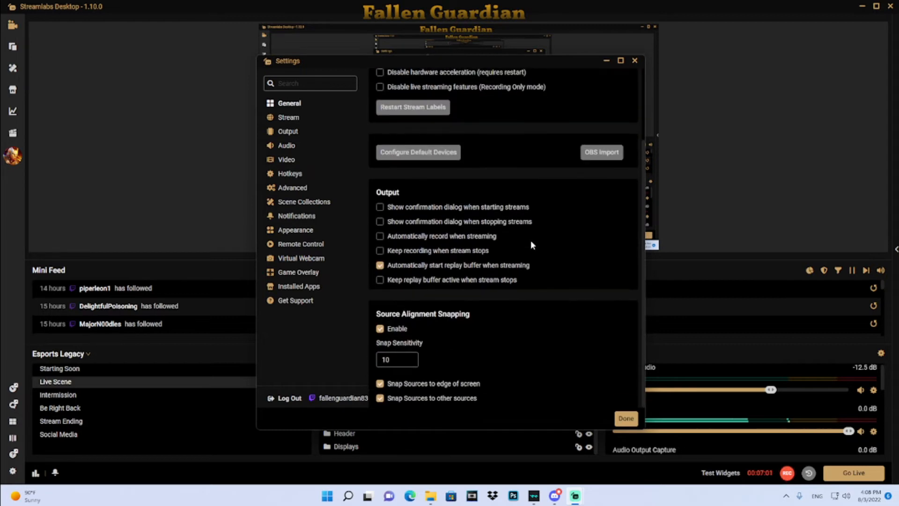
{"action": "scroll", "coordinate": [517, 248], "scroll_direction": "up", "scroll_amount": 2}
{"action": "scroll", "coordinate": [517, 248], "scroll_direction": "up", "scroll_amount": 2}
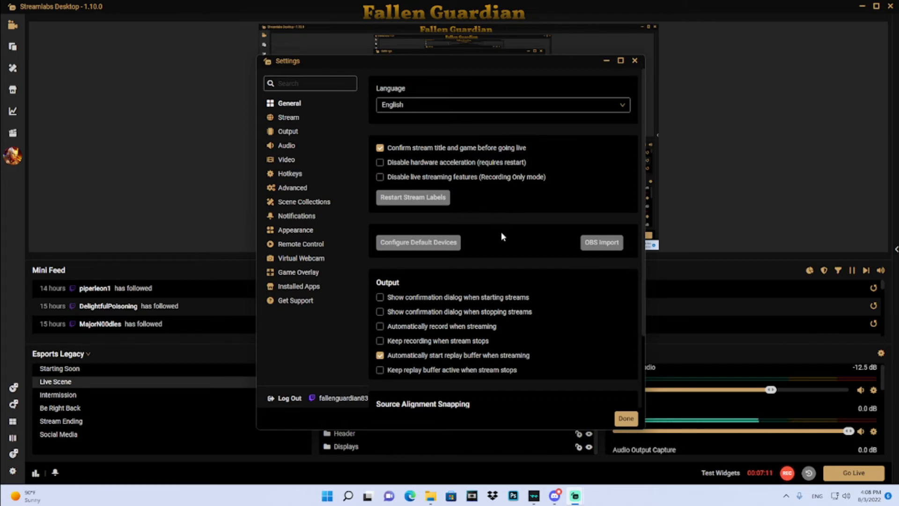
{"action": "scroll", "coordinate": [517, 300], "scroll_direction": "down", "scroll_amount": 1}
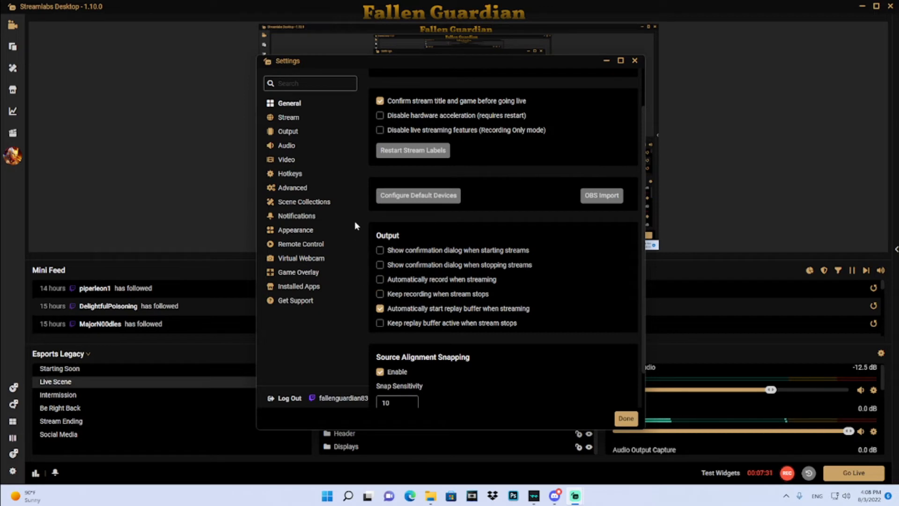
- View the Stream destinations page and the Output page's streaming encoder settings in Settings
{"action": "left_click", "coordinate": [291, 118]}
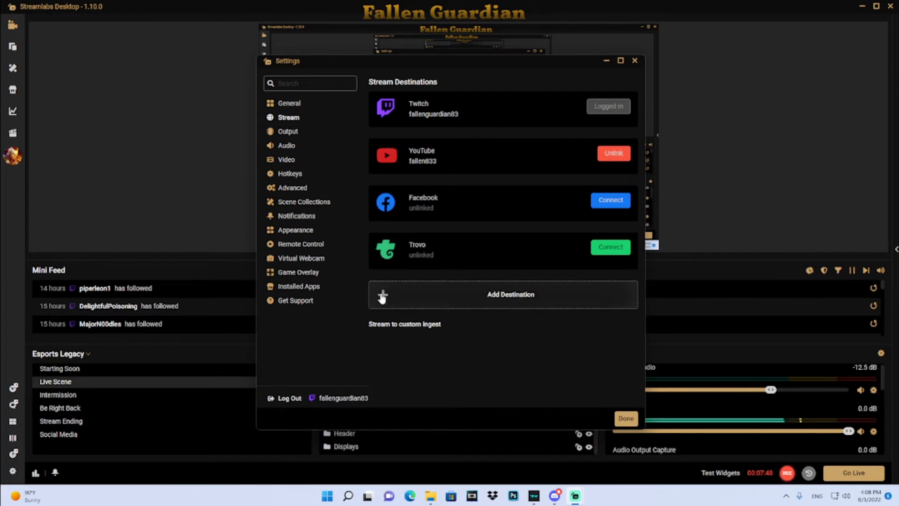
{"action": "left_click", "coordinate": [291, 132]}
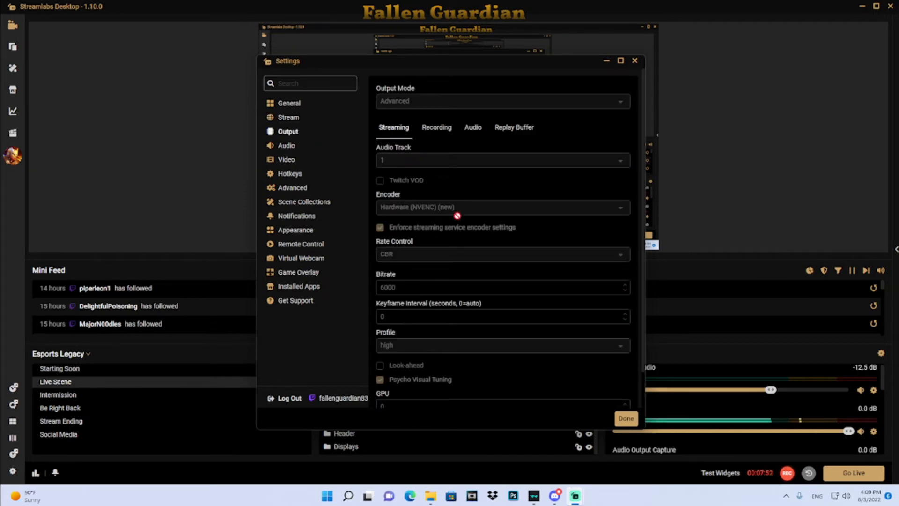
{"action": "scroll", "coordinate": [472, 253], "scroll_direction": "down", "scroll_amount": 1}
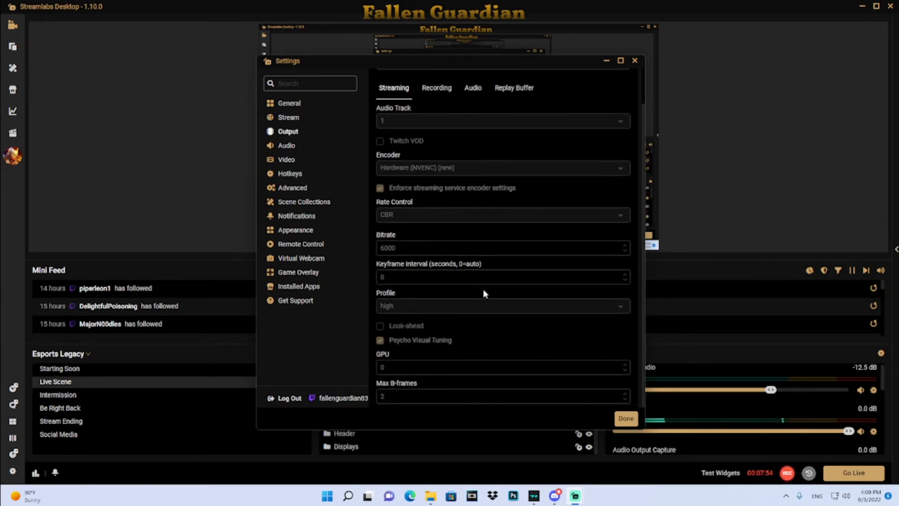
{"action": "scroll", "coordinate": [483, 293], "scroll_direction": "up", "scroll_amount": 1}
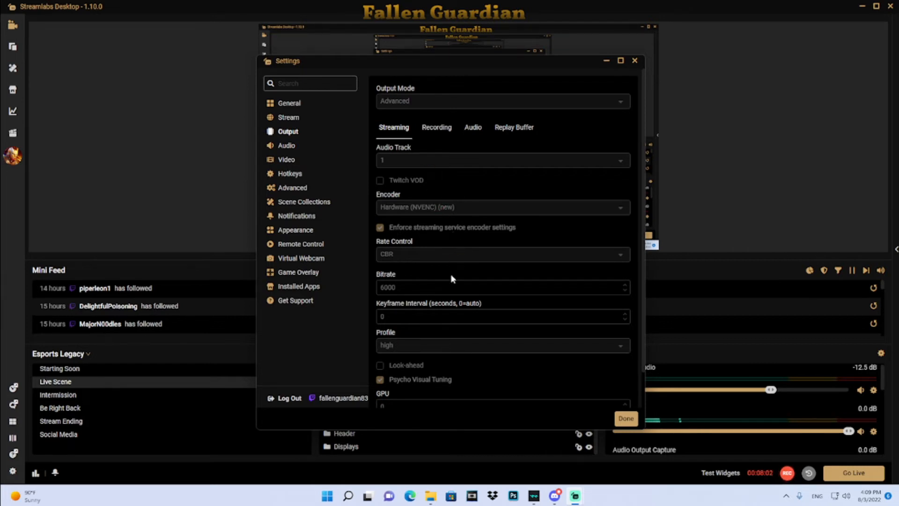
{"action": "scroll", "coordinate": [452, 279], "scroll_direction": "down", "scroll_amount": 1}
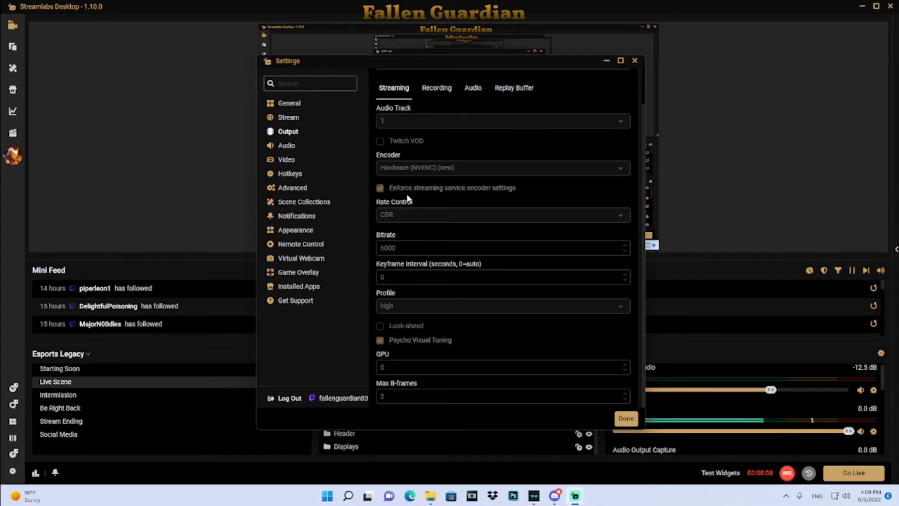
{"action": "scroll", "coordinate": [459, 231], "scroll_direction": "up", "scroll_amount": 2}
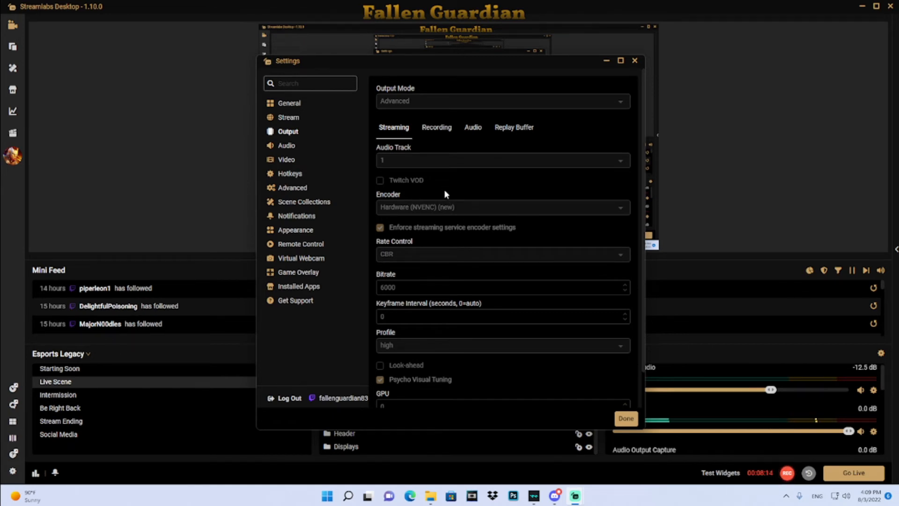
- Review the Output page's streaming settings and then its Recording tab settings, scrolling through both
{"action": "scroll", "coordinate": [462, 234], "scroll_direction": "down", "scroll_amount": 2}
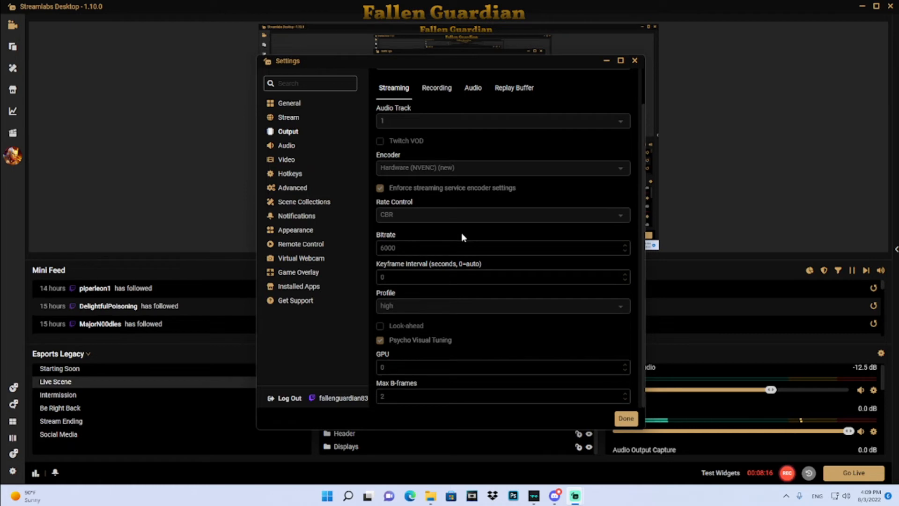
{"action": "scroll", "coordinate": [462, 237], "scroll_direction": "up", "scroll_amount": 2}
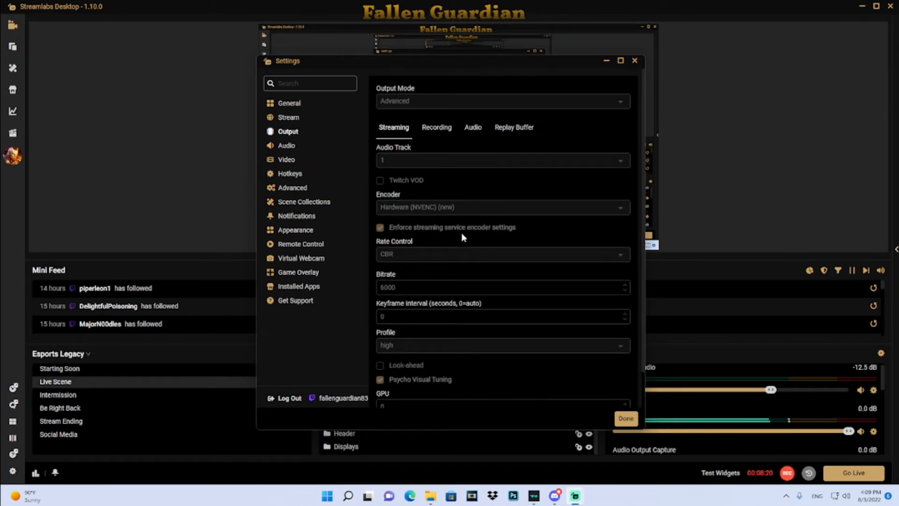
{"action": "left_click", "coordinate": [435, 136]}
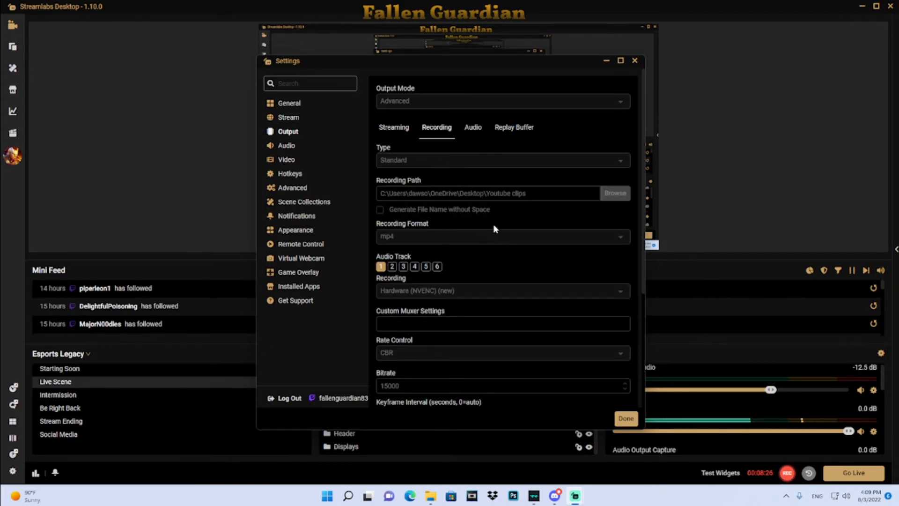
{"action": "scroll", "coordinate": [496, 229], "scroll_direction": "down", "scroll_amount": 4}
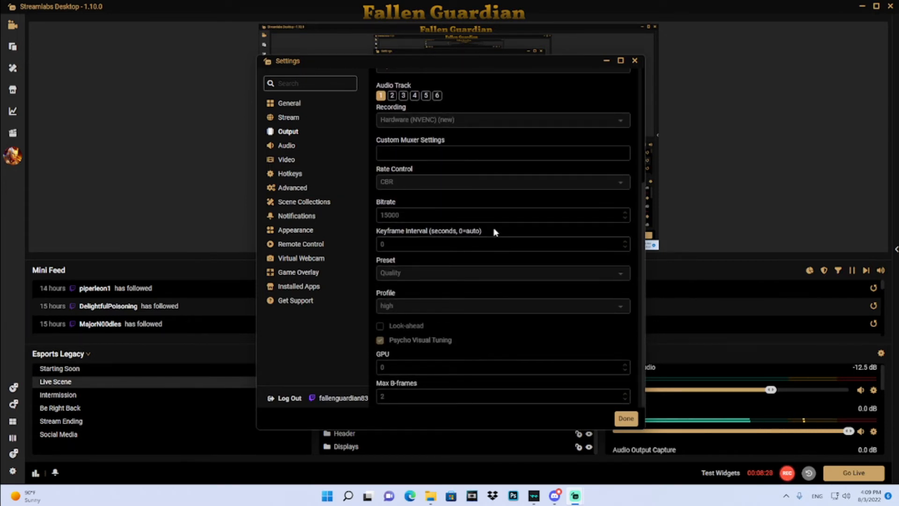
{"action": "scroll", "coordinate": [495, 231], "scroll_direction": "up", "scroll_amount": 5}
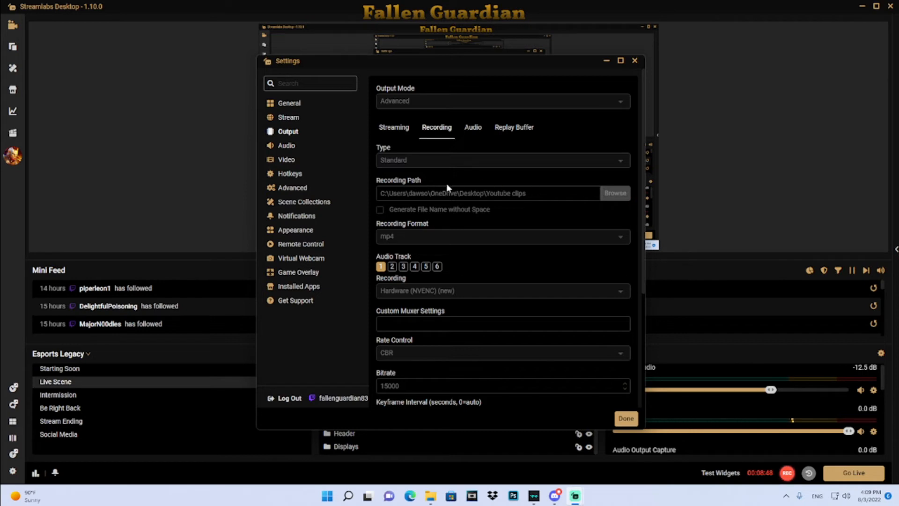
- Open the Audio settings page and inspect the Desktop Audio Device 1 choices without changing them
{"action": "left_click", "coordinate": [289, 146]}
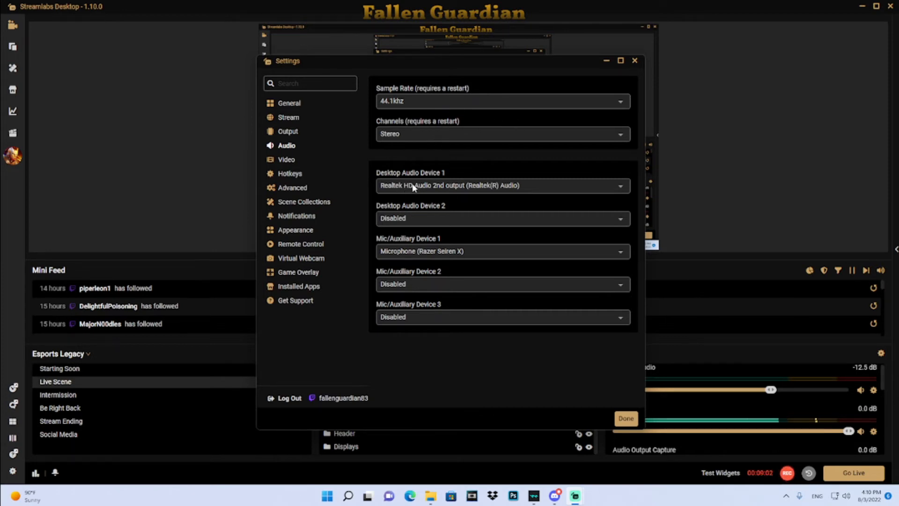
{"action": "left_click", "coordinate": [620, 187]}
{"action": "left_click", "coordinate": [621, 189]}
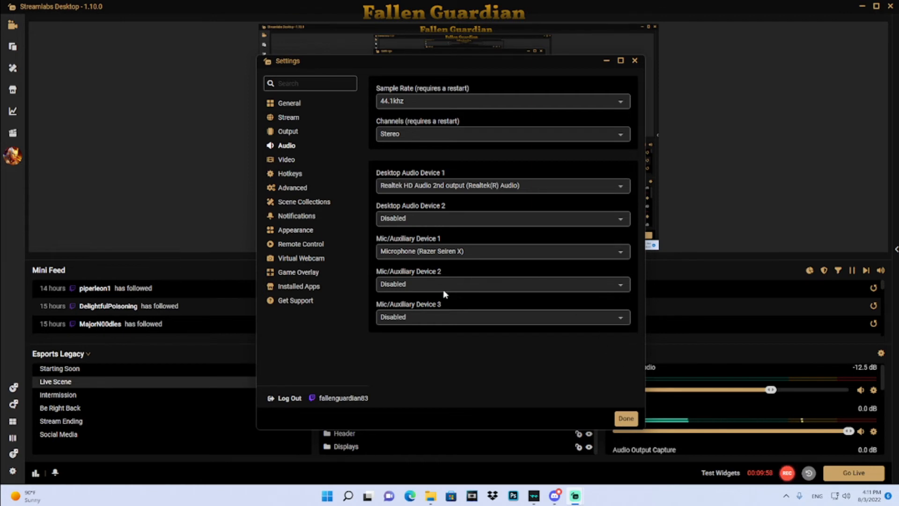
- View the Video settings page and scroll through the Hotkeys page
{"action": "left_click", "coordinate": [282, 160]}
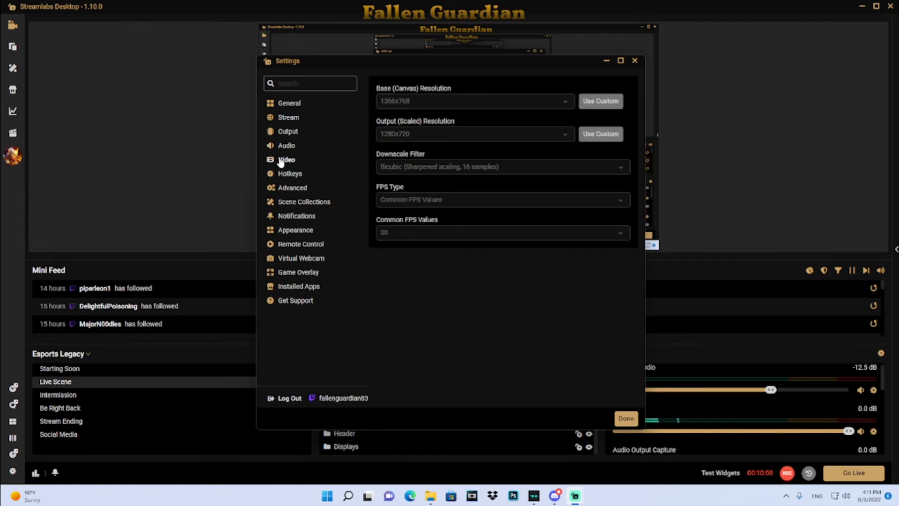
{"action": "left_click", "coordinate": [280, 177]}
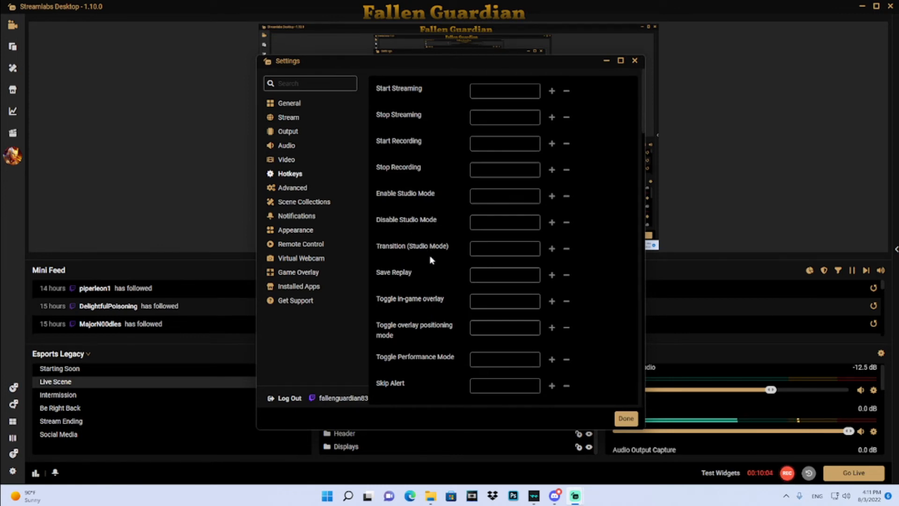
{"action": "scroll", "coordinate": [493, 241], "scroll_direction": "down", "scroll_amount": 1}
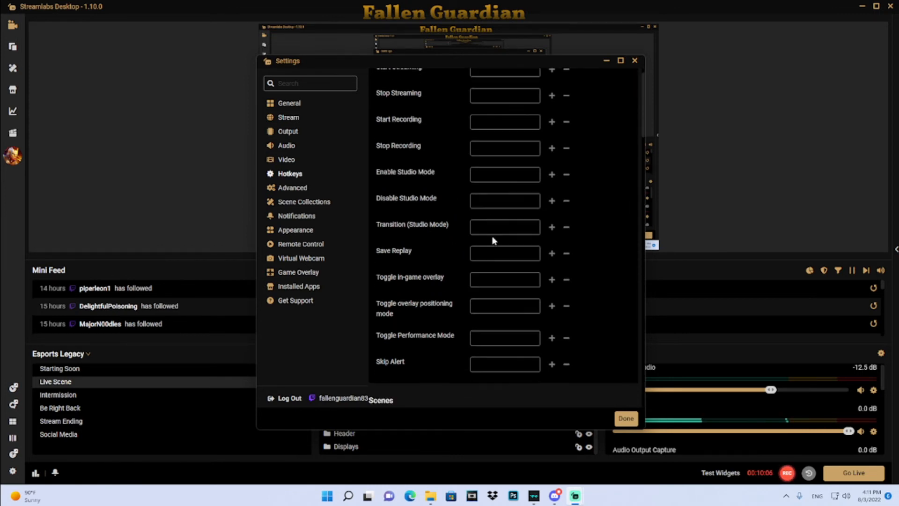
{"action": "scroll", "coordinate": [493, 243], "scroll_direction": "up", "scroll_amount": 1}
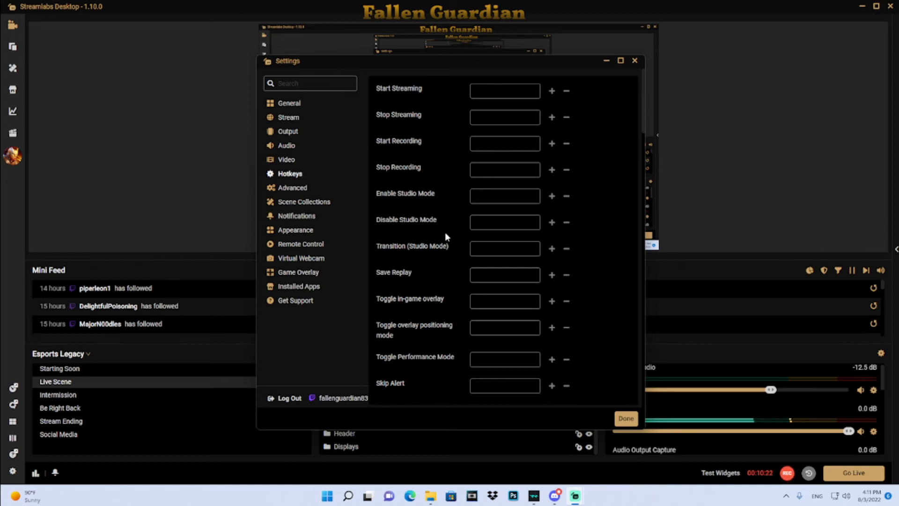
- Browse the Advanced settings page through its video, audio, recording, replay buffer and stream delay sections
{"action": "left_click", "coordinate": [289, 188]}
{"action": "scroll", "coordinate": [503, 213], "scroll_direction": "down", "scroll_amount": 2}
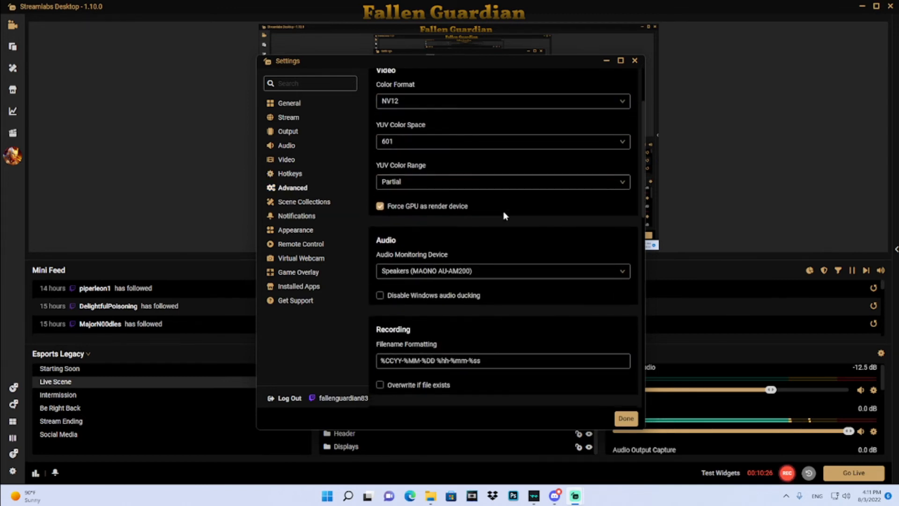
{"action": "scroll", "coordinate": [504, 215], "scroll_direction": "down", "scroll_amount": 2}
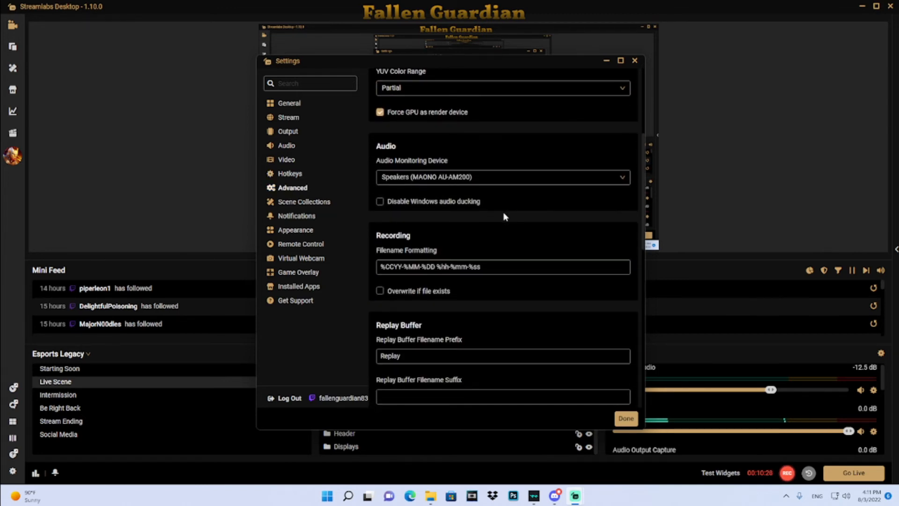
{"action": "scroll", "coordinate": [505, 215], "scroll_direction": "down", "scroll_amount": 3}
{"action": "scroll", "coordinate": [505, 215], "scroll_direction": "down", "scroll_amount": 1}
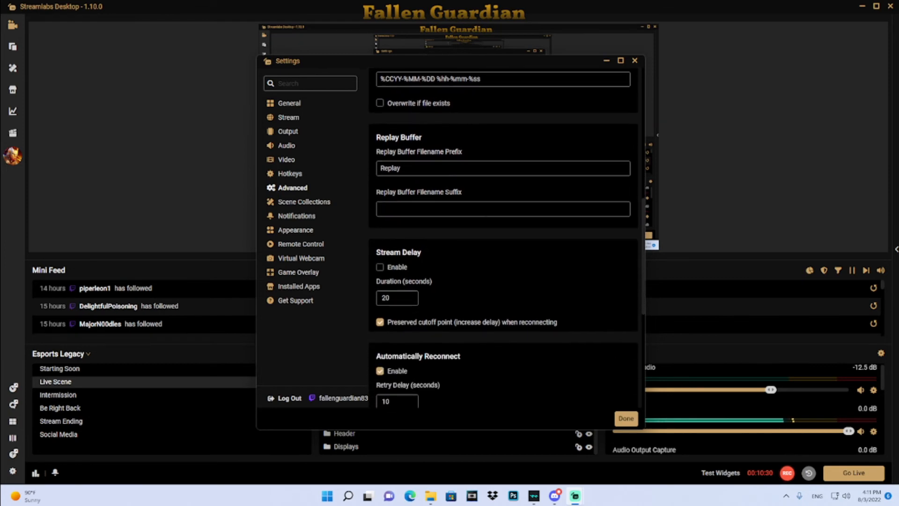
- View the Scene Collections and Notifications settings pages
{"action": "left_click", "coordinate": [302, 204]}
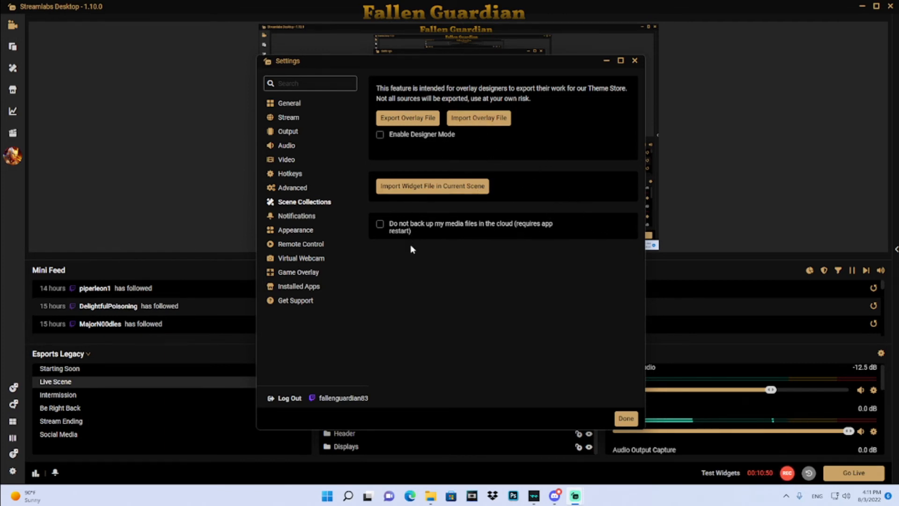
{"action": "left_click", "coordinate": [294, 217]}
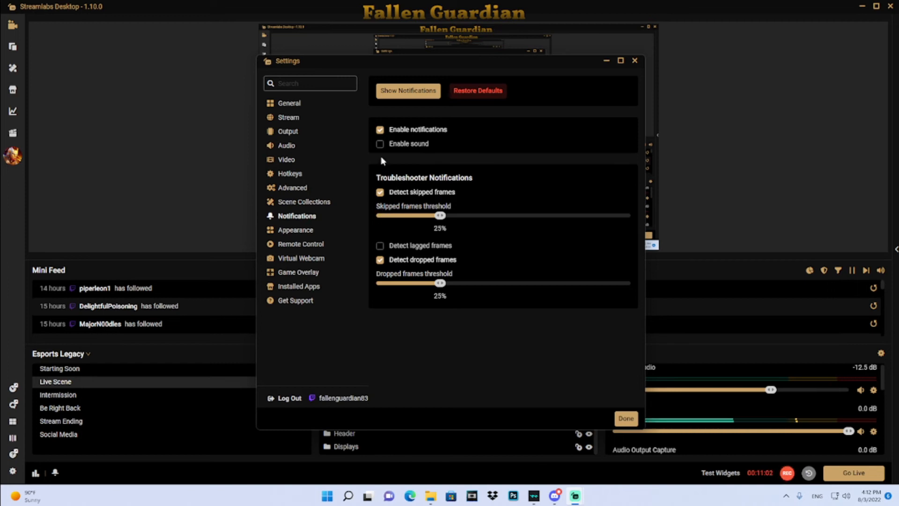
- On the Appearance page, try the Alabaster Prime, Night and Day themes, then set the theme back to Obsidian Prime
{"action": "left_click", "coordinate": [296, 230]}
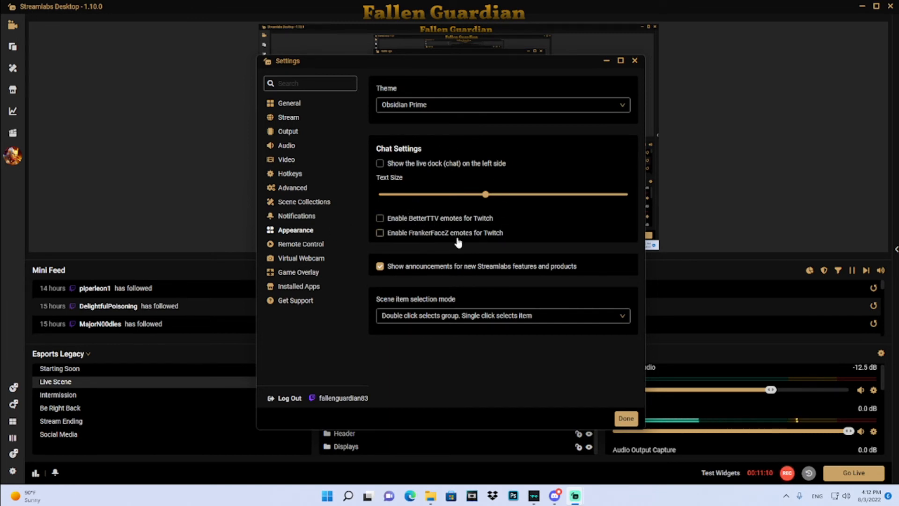
{"action": "left_click", "coordinate": [468, 105]}
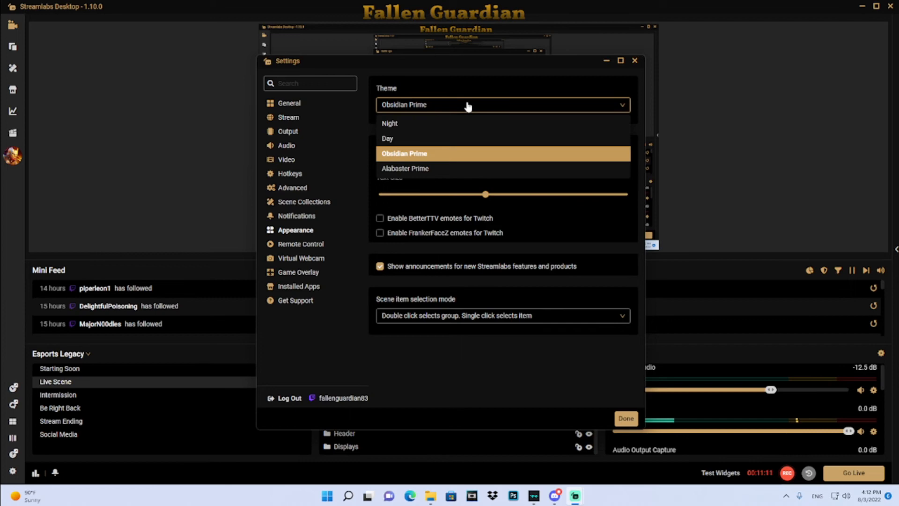
{"action": "left_click", "coordinate": [441, 169]}
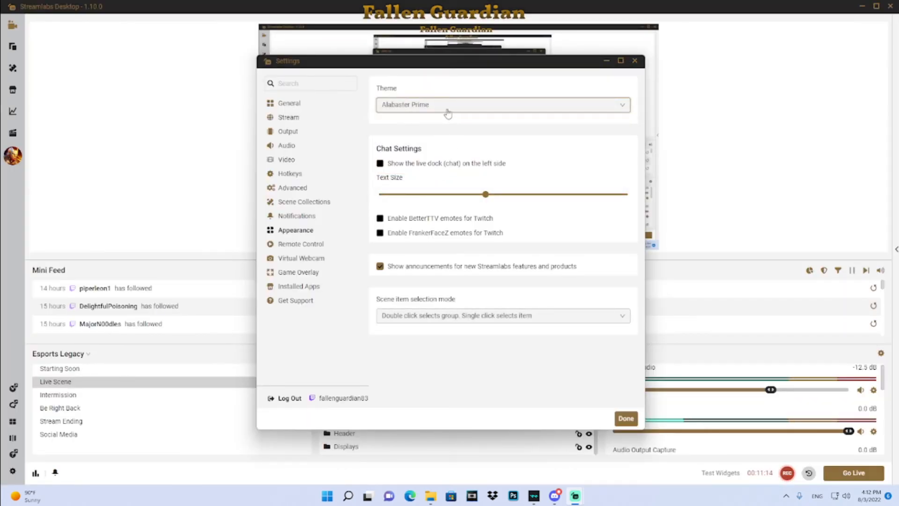
{"action": "left_click", "coordinate": [447, 112]}
{"action": "left_click", "coordinate": [428, 153]}
{"action": "left_click", "coordinate": [433, 105]}
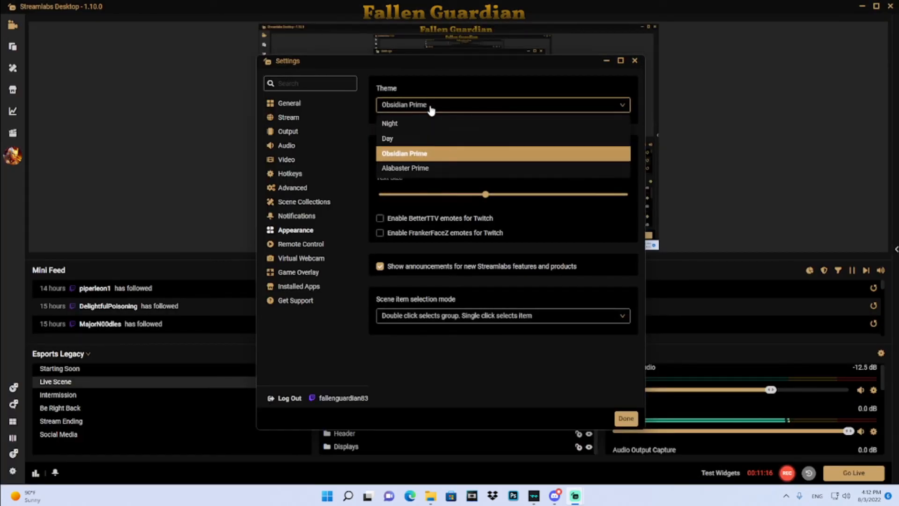
{"action": "left_click", "coordinate": [419, 123]}
{"action": "left_click", "coordinate": [424, 112]}
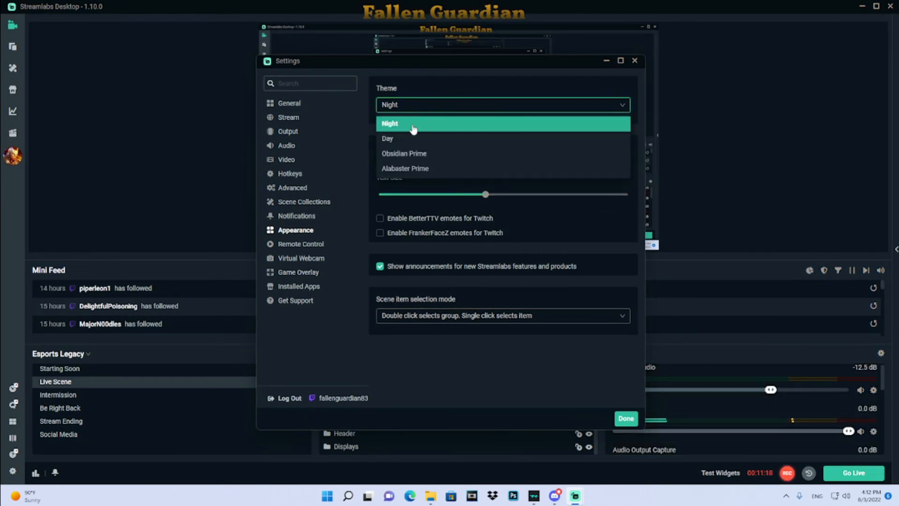
{"action": "left_click", "coordinate": [406, 135]}
{"action": "left_click", "coordinate": [425, 108]}
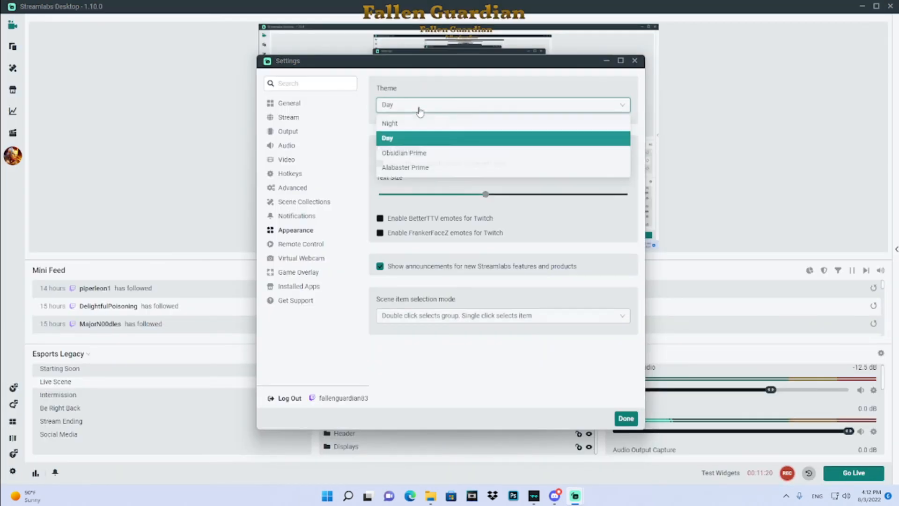
{"action": "left_click", "coordinate": [427, 154]}
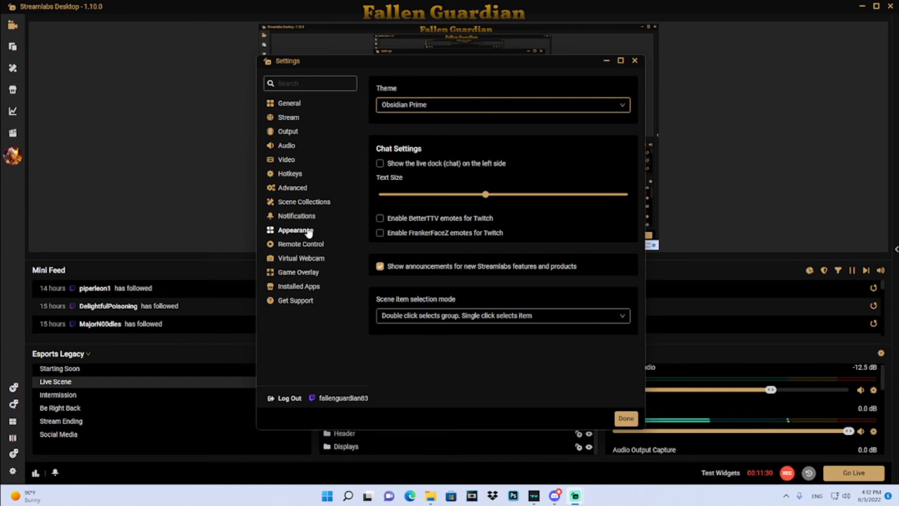
- Browse the Remote Control, Virtual Webcam, Game Overlay, Installed Apps and Get Support pages, then close Settings
{"action": "left_click", "coordinate": [313, 248]}
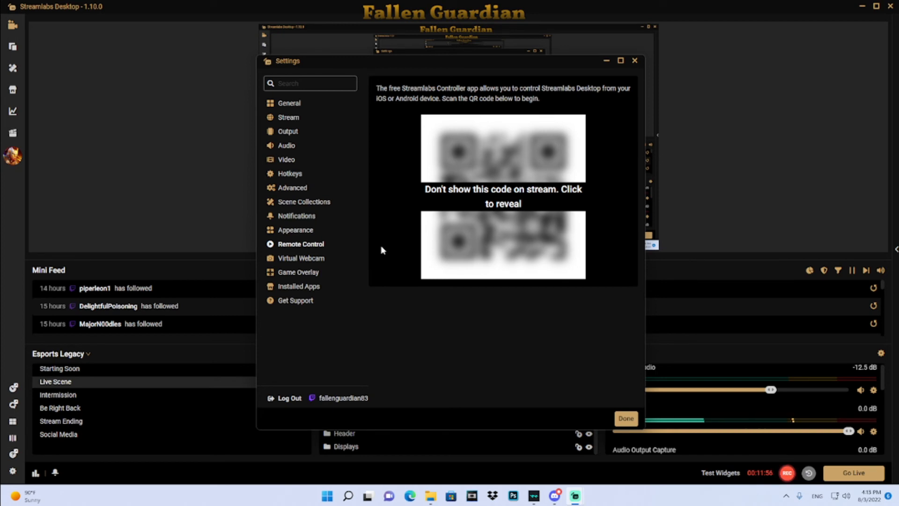
{"action": "left_click", "coordinate": [302, 258]}
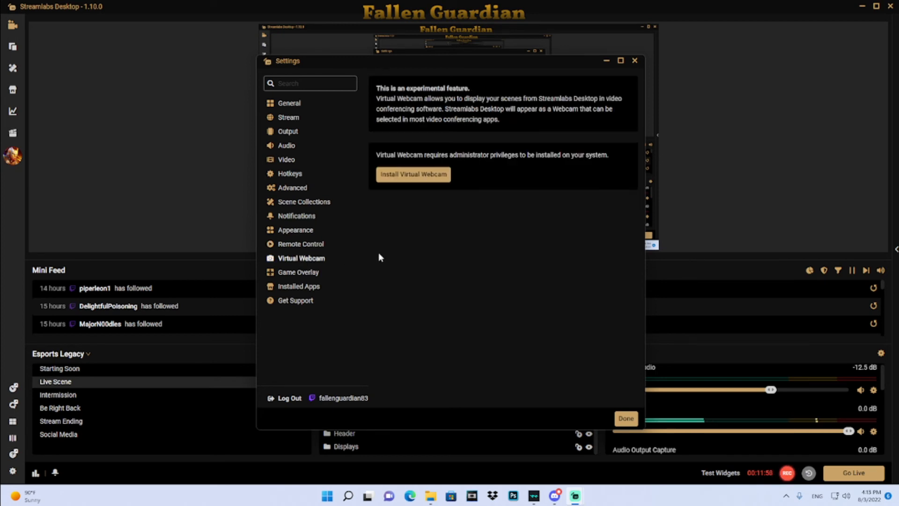
{"action": "left_click", "coordinate": [306, 275]}
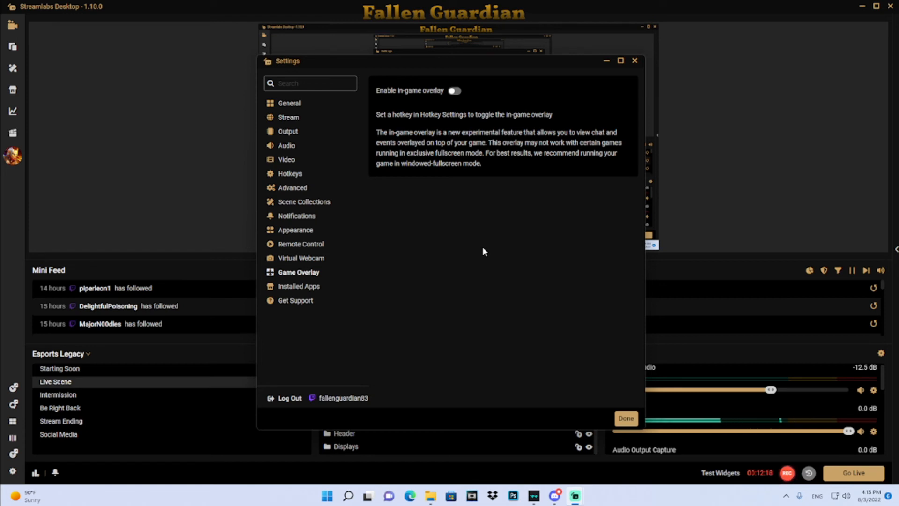
{"action": "left_click", "coordinate": [306, 287]}
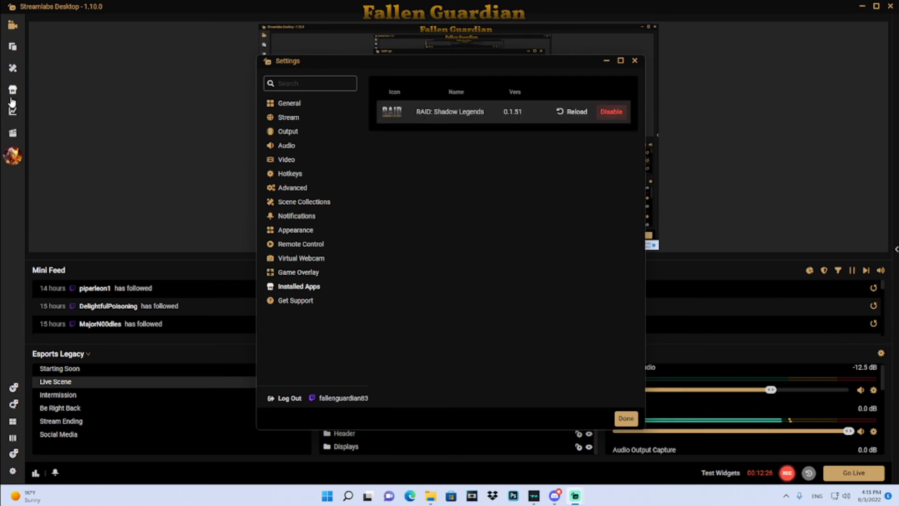
{"action": "left_click", "coordinate": [311, 303]}
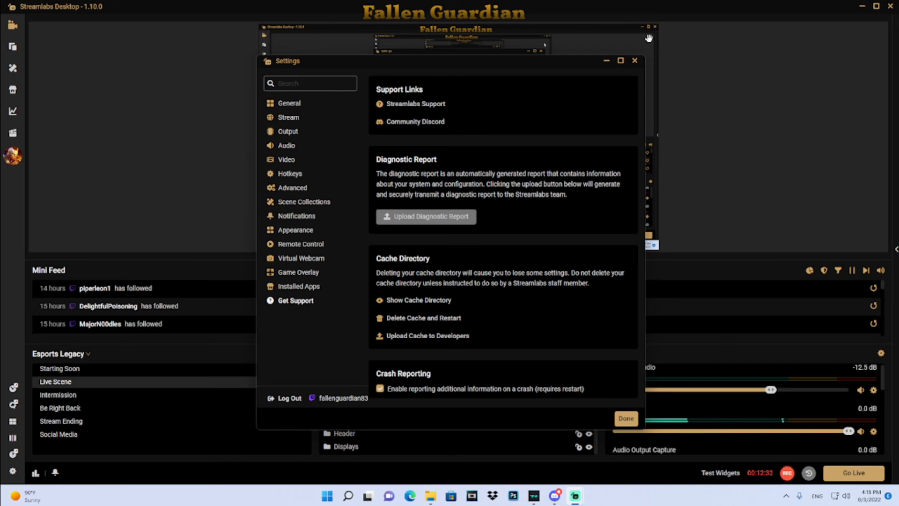
{"action": "left_click", "coordinate": [635, 61]}
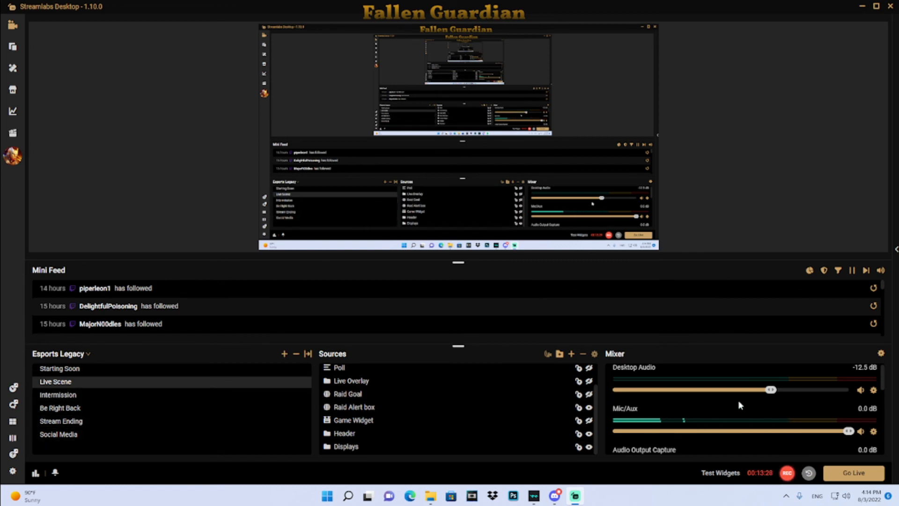
- Expand the chat dock and stop the recording
{"action": "left_click", "coordinate": [896, 252]}
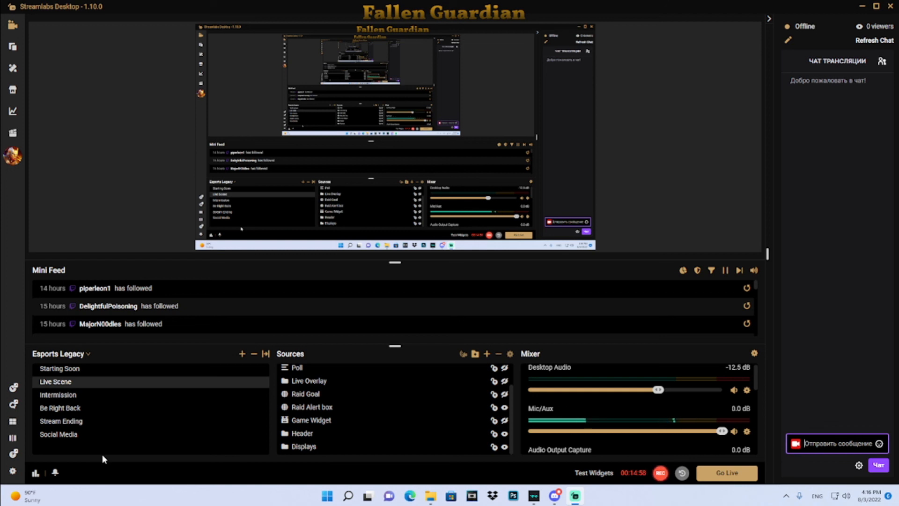
{"action": "left_click", "coordinate": [661, 474]}
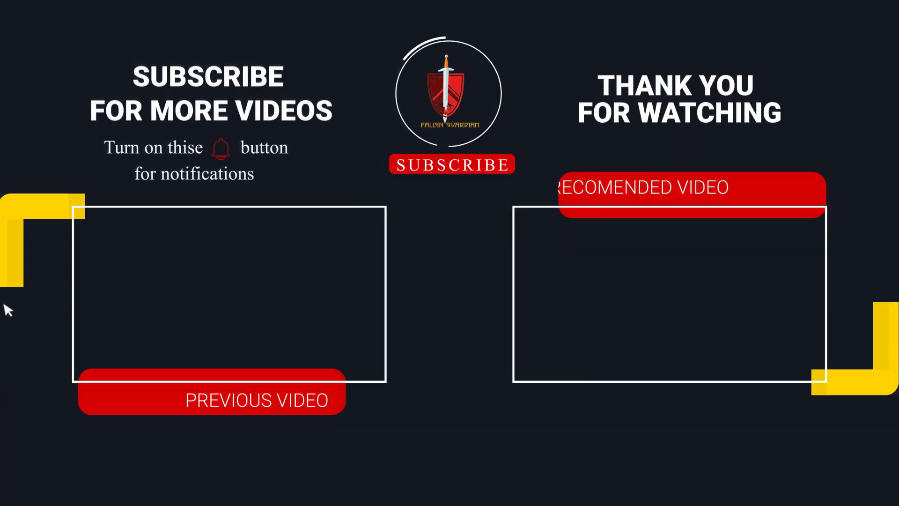